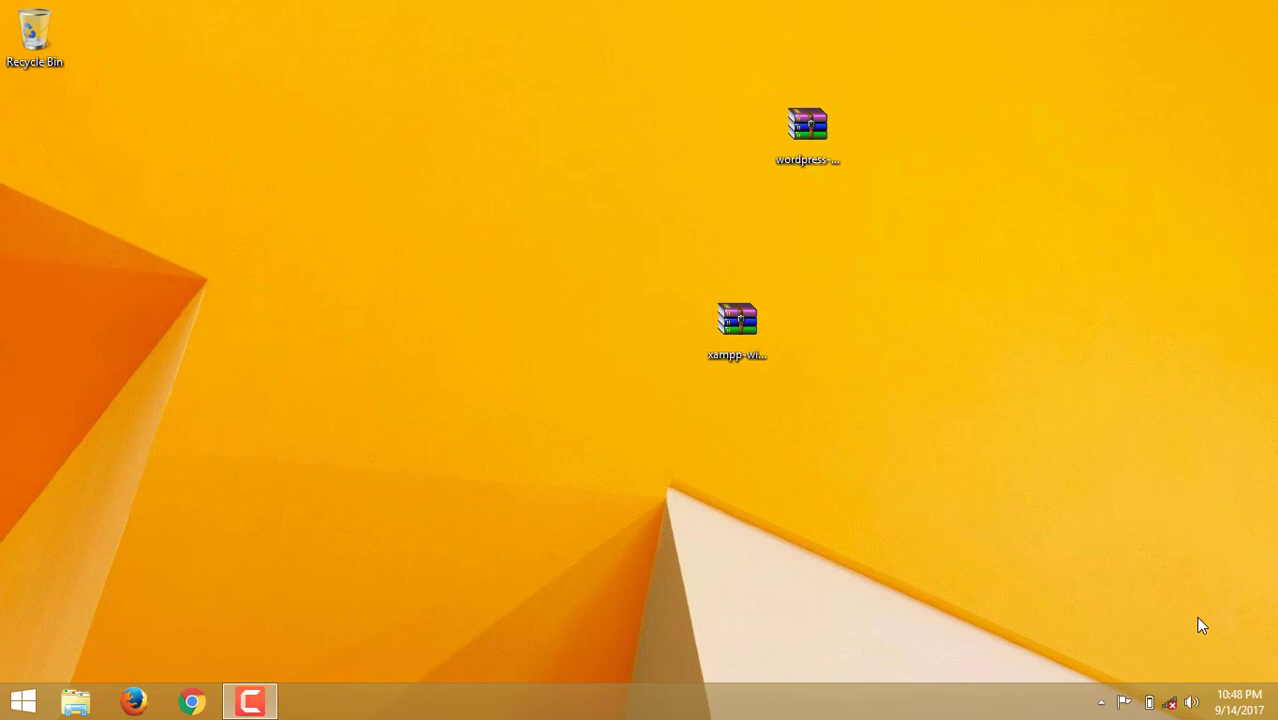
# Extract wordpress-4.8.1.zip with WinRAR and move the resulting wordpress-4.8.1 folder to the desktop centre.
pyautogui.click(712, 340)
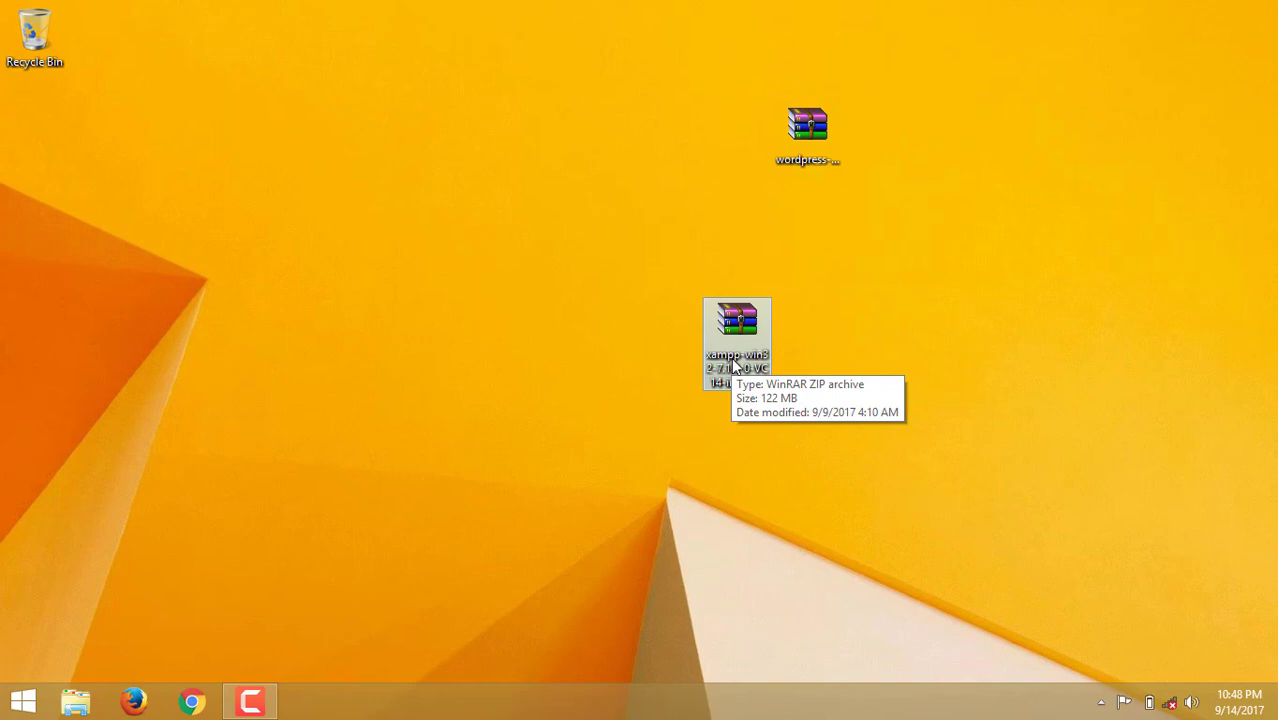
pyautogui.click(815, 157)
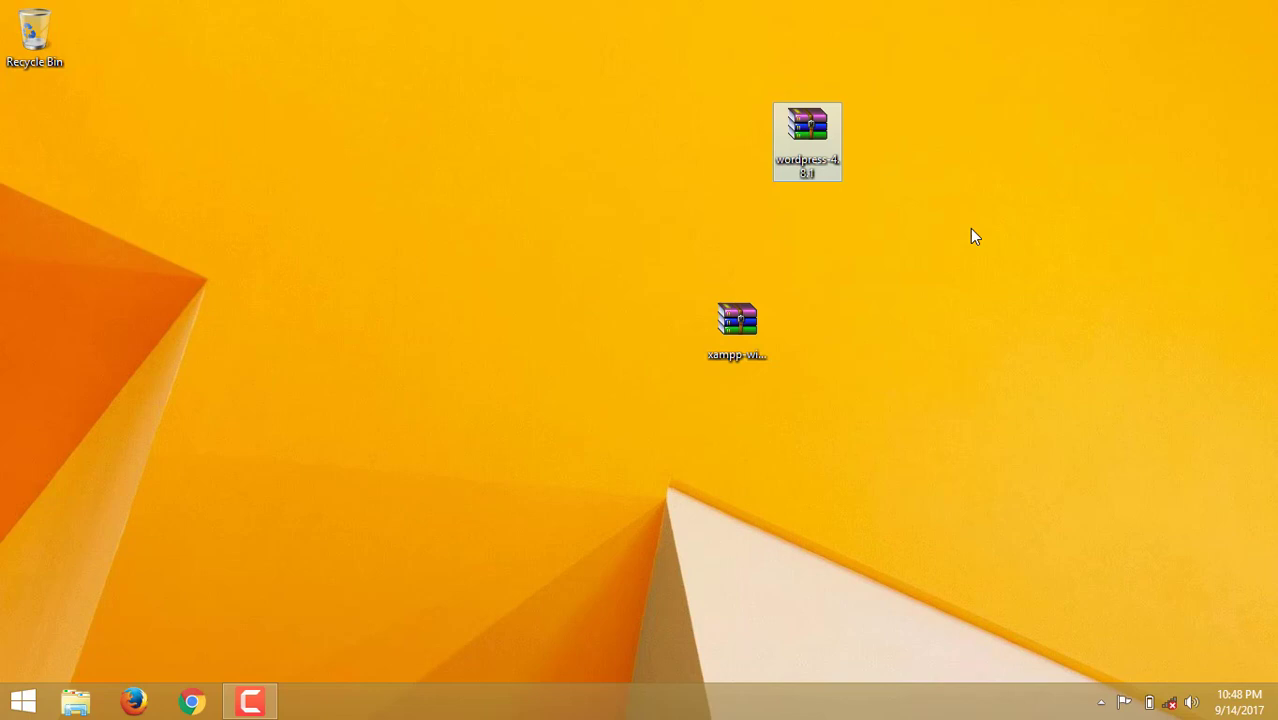
pyautogui.rightClick(813, 150)
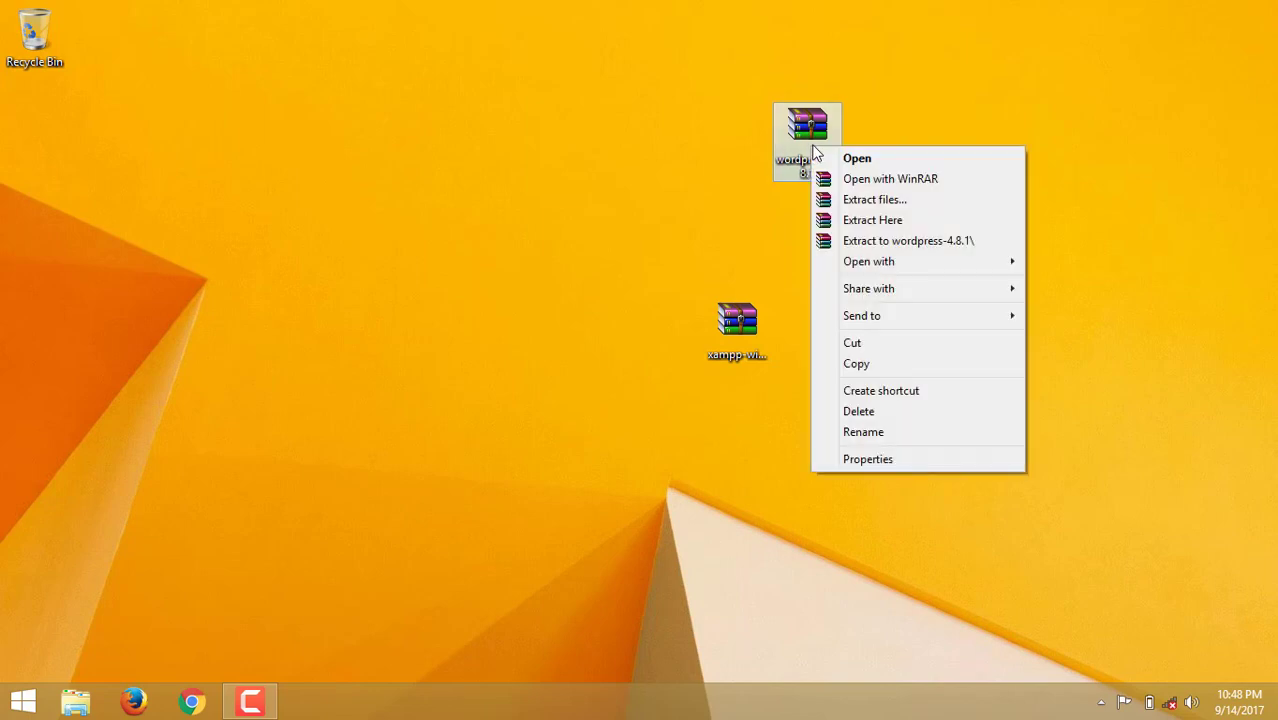
pyautogui.click(913, 200)
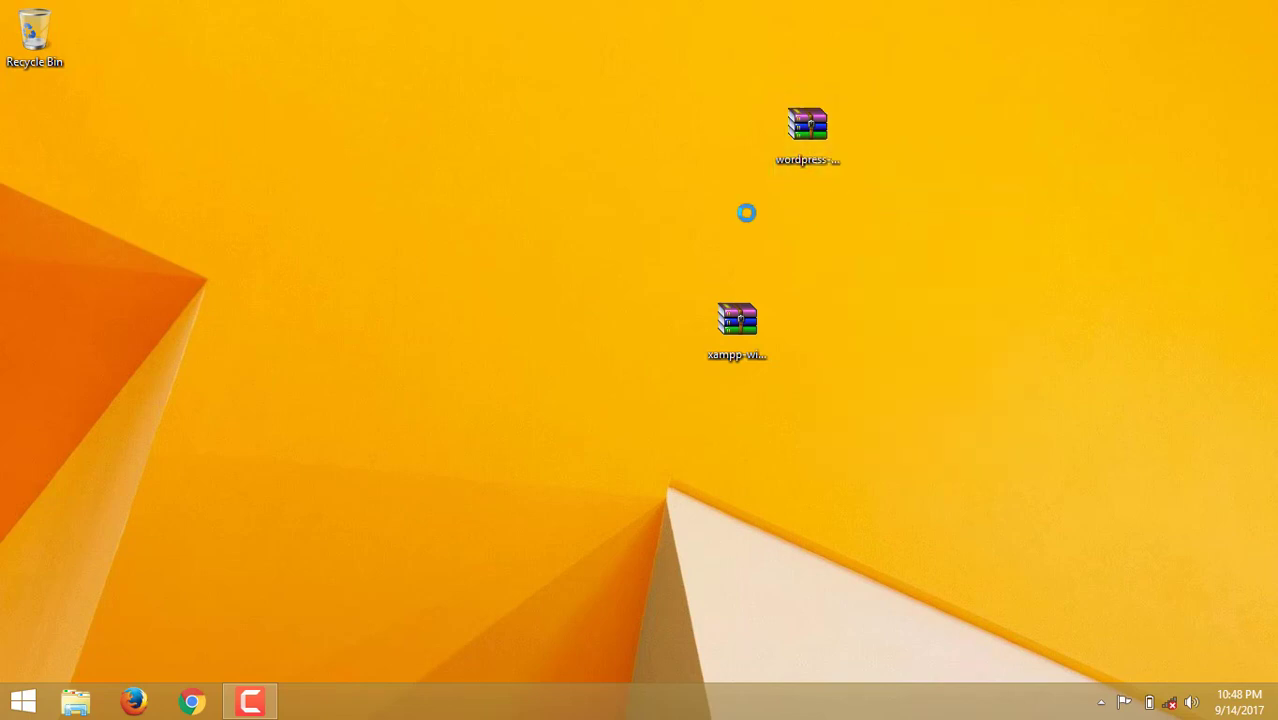
pyautogui.click(705, 541)
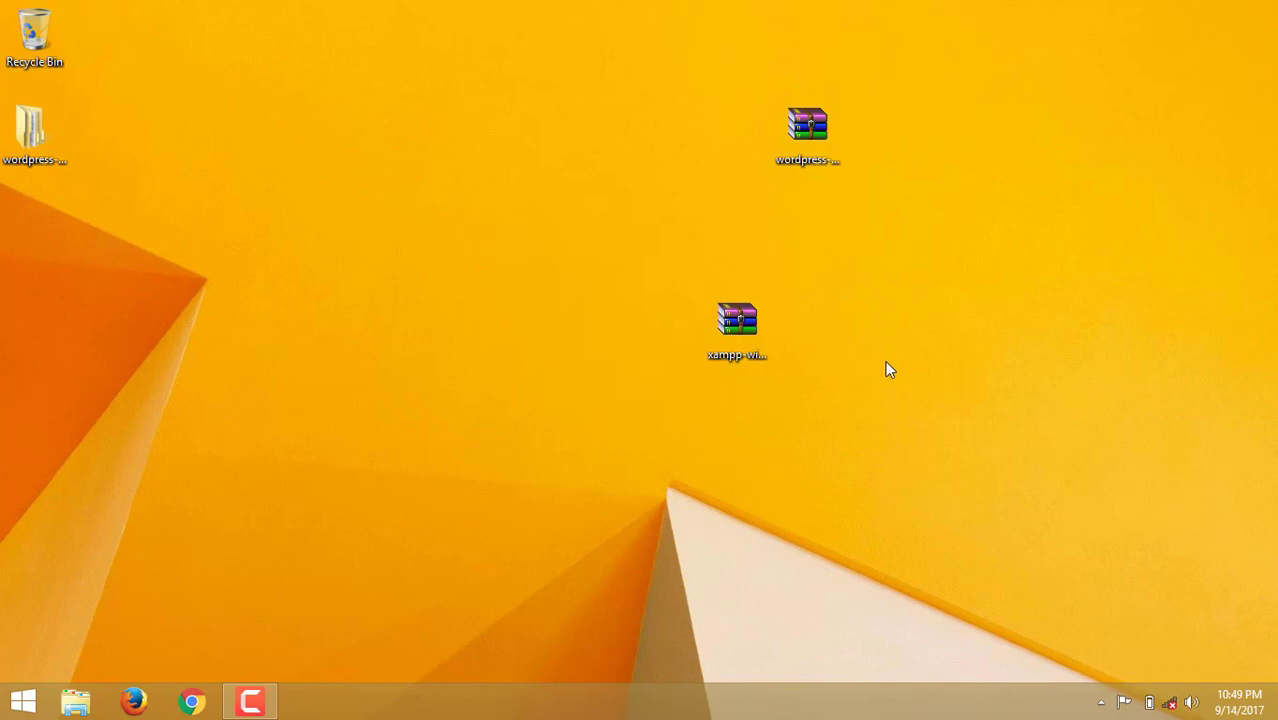
pyautogui.moveTo(40, 146); pyautogui.dragTo(468, 252)
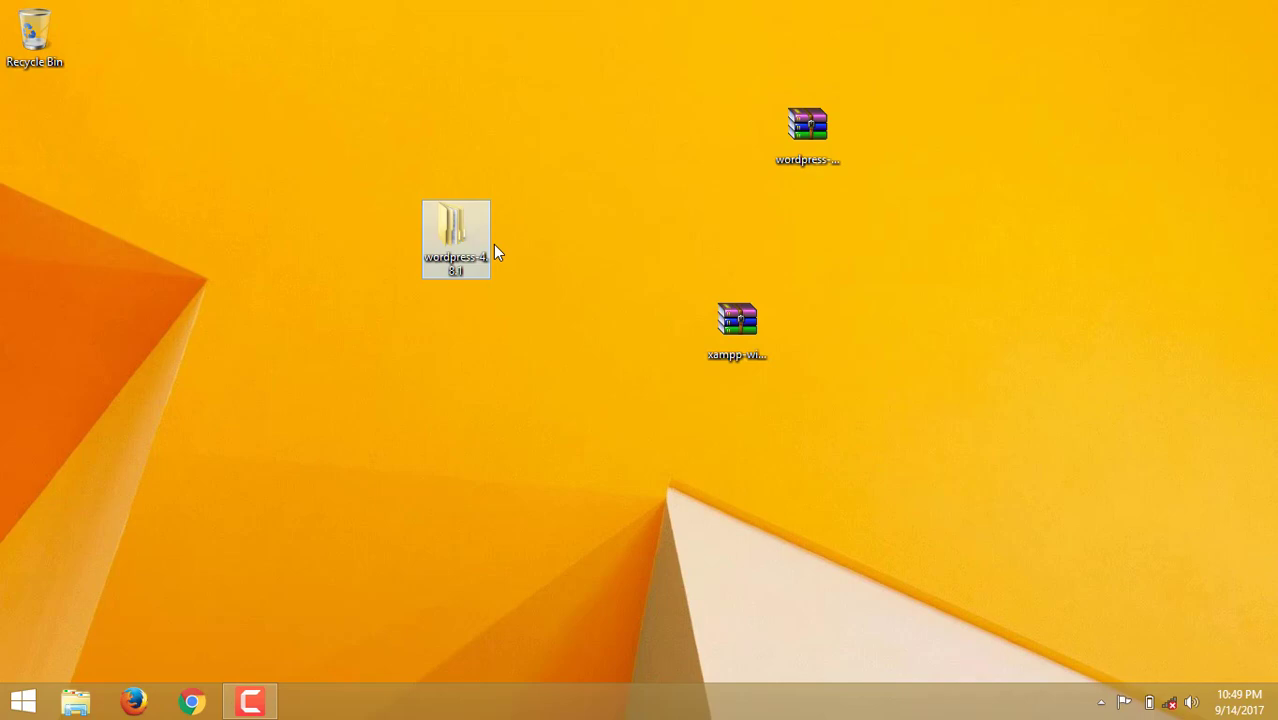
# Open C:\xampp\htdocs in File Explorer and drag the desktop wordpress-4.8.1 folder into it.
pyautogui.click(210, 537)
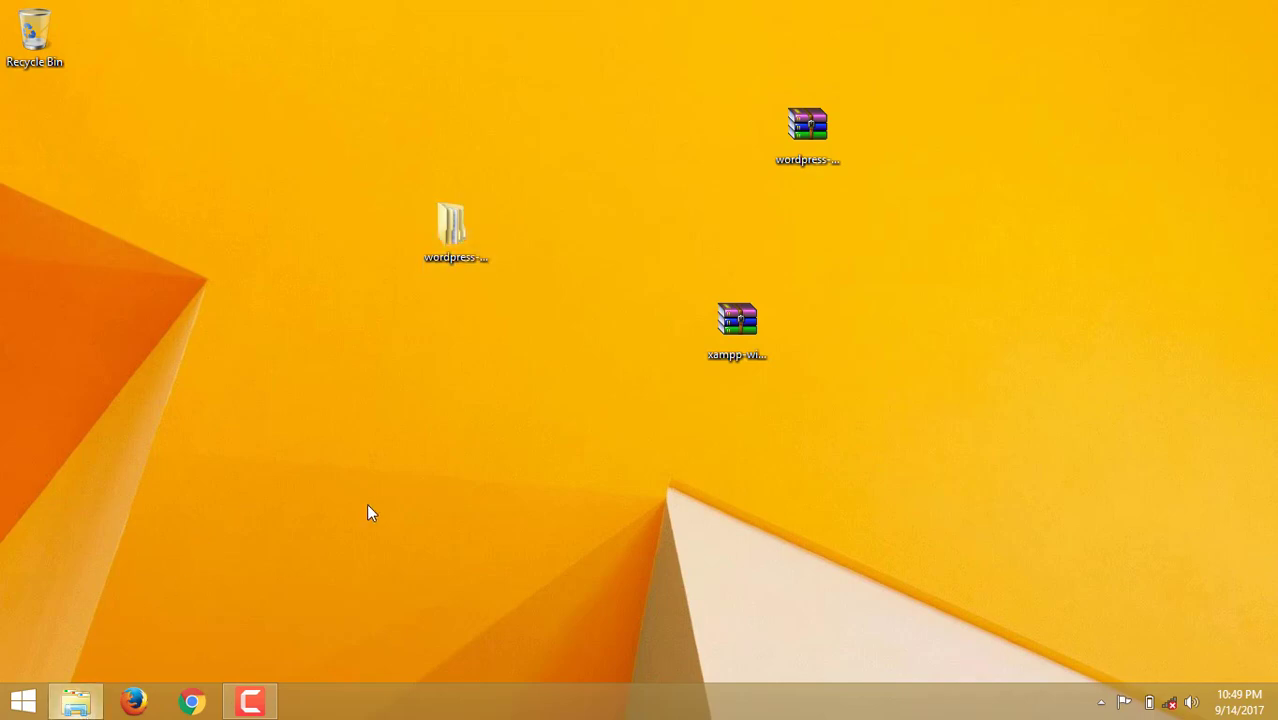
pyautogui.press('super+e')
pyautogui.click(722, 467)
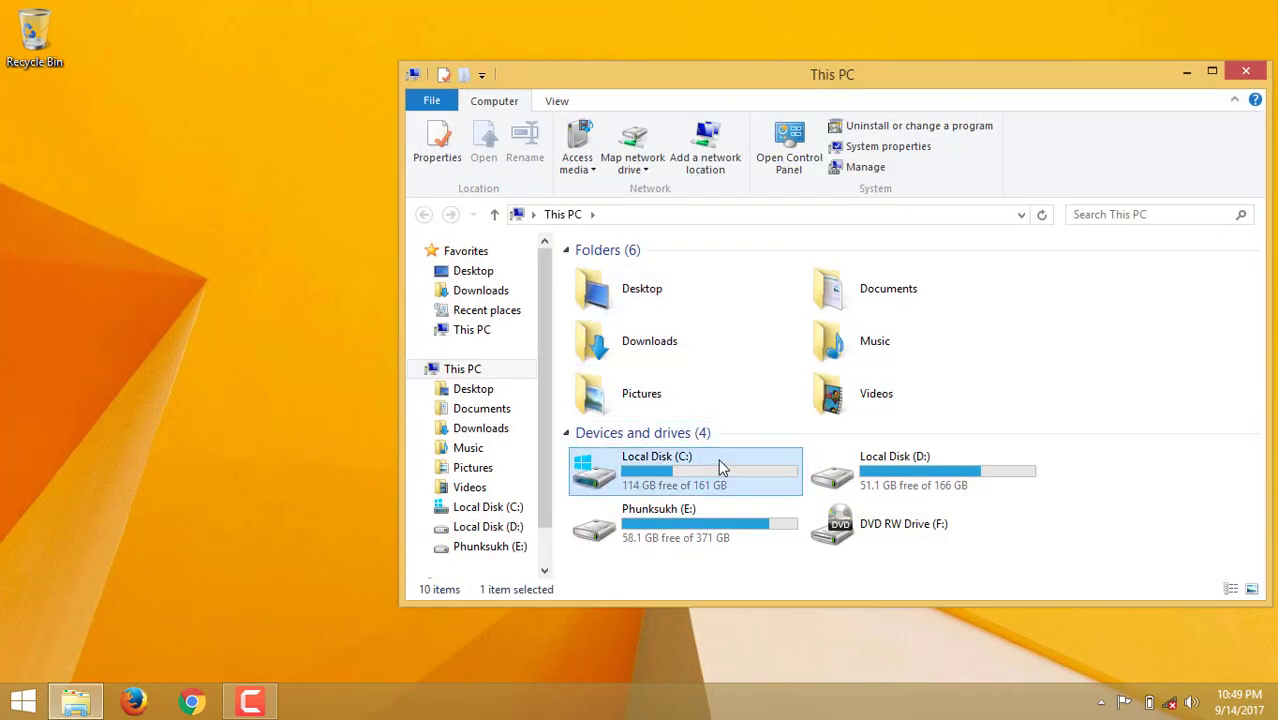
pyautogui.doubleClick(722, 467)
pyautogui.doubleClick(608, 390)
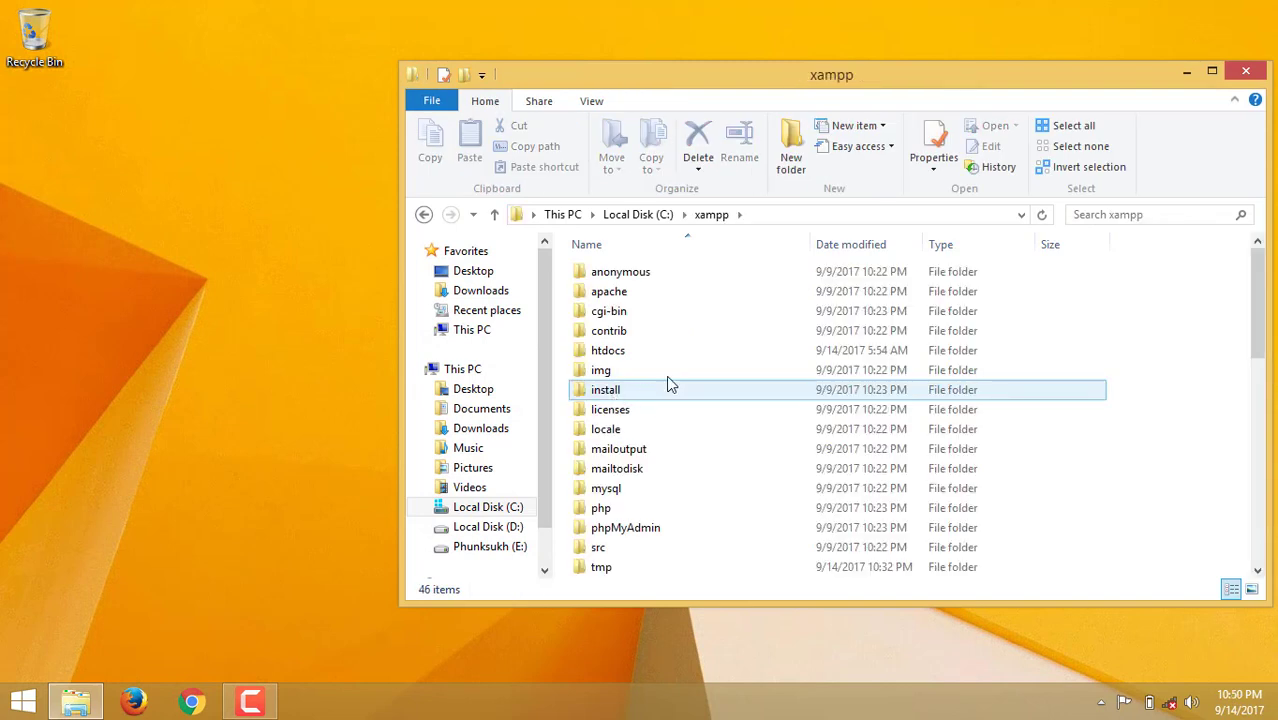
pyautogui.doubleClick(612, 355)
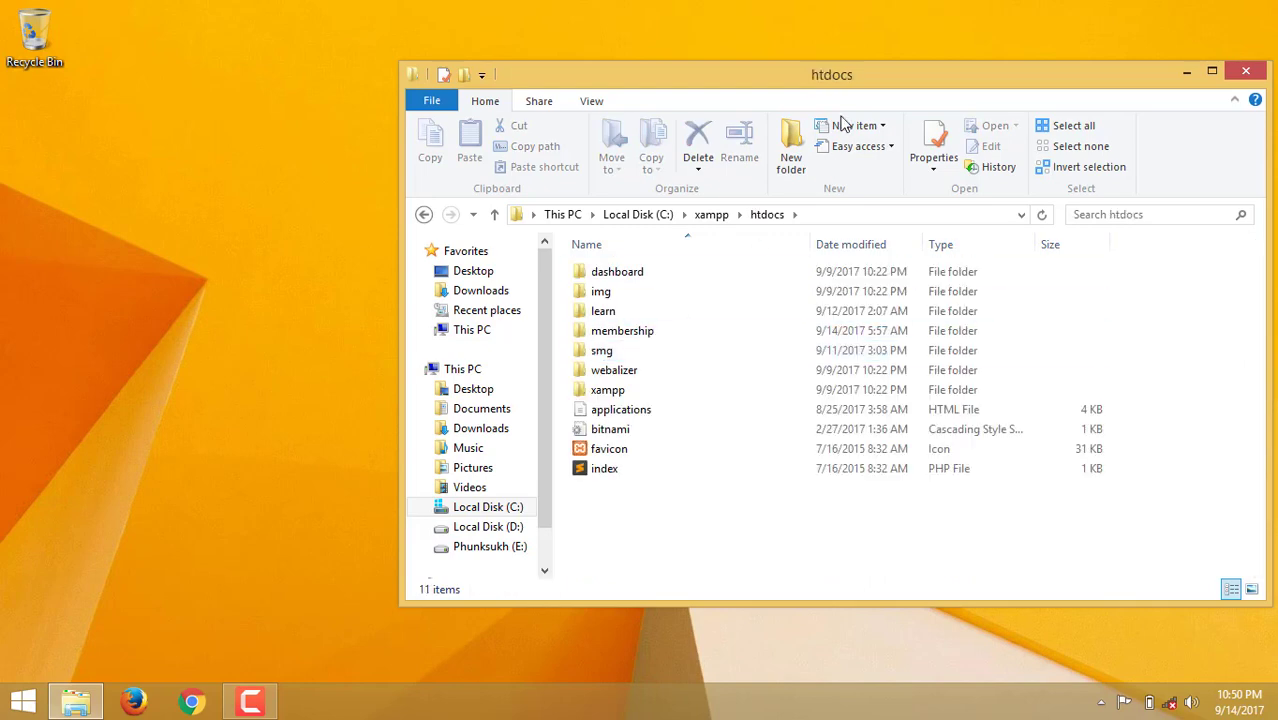
pyautogui.moveTo(714, 86); pyautogui.dragTo(884, 62)
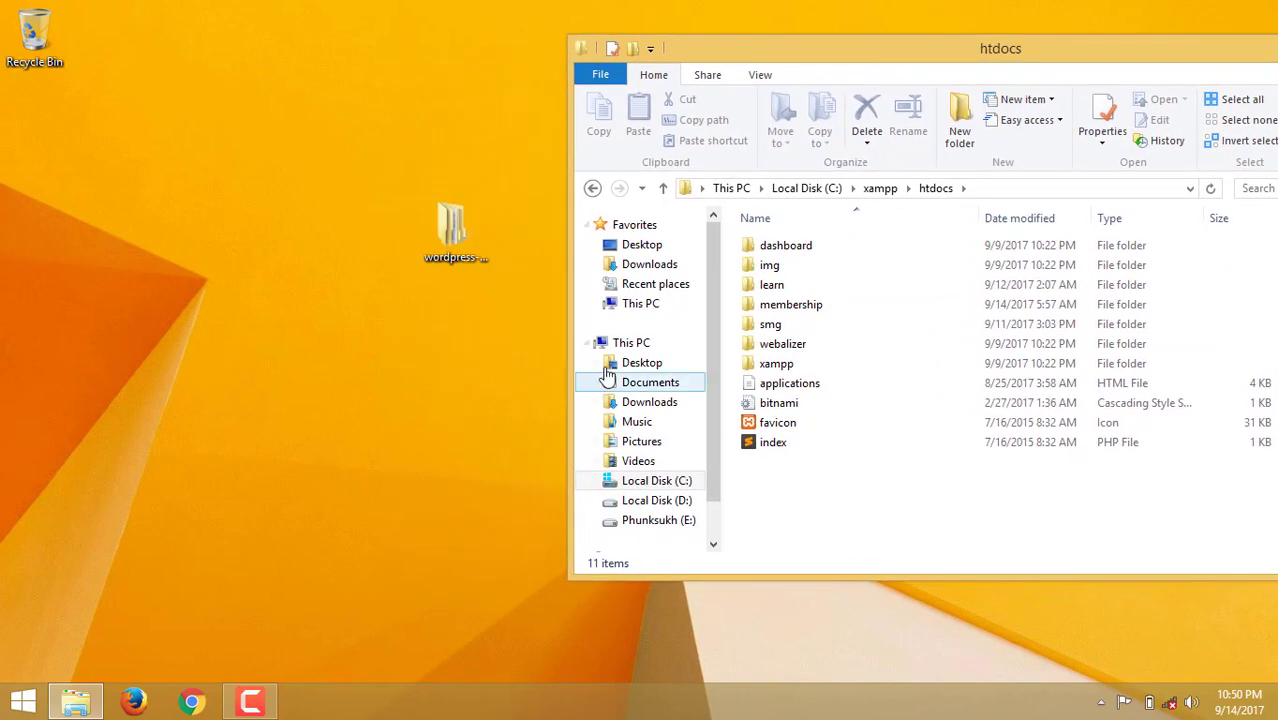
pyautogui.moveTo(450, 257); pyautogui.dragTo(864, 525)
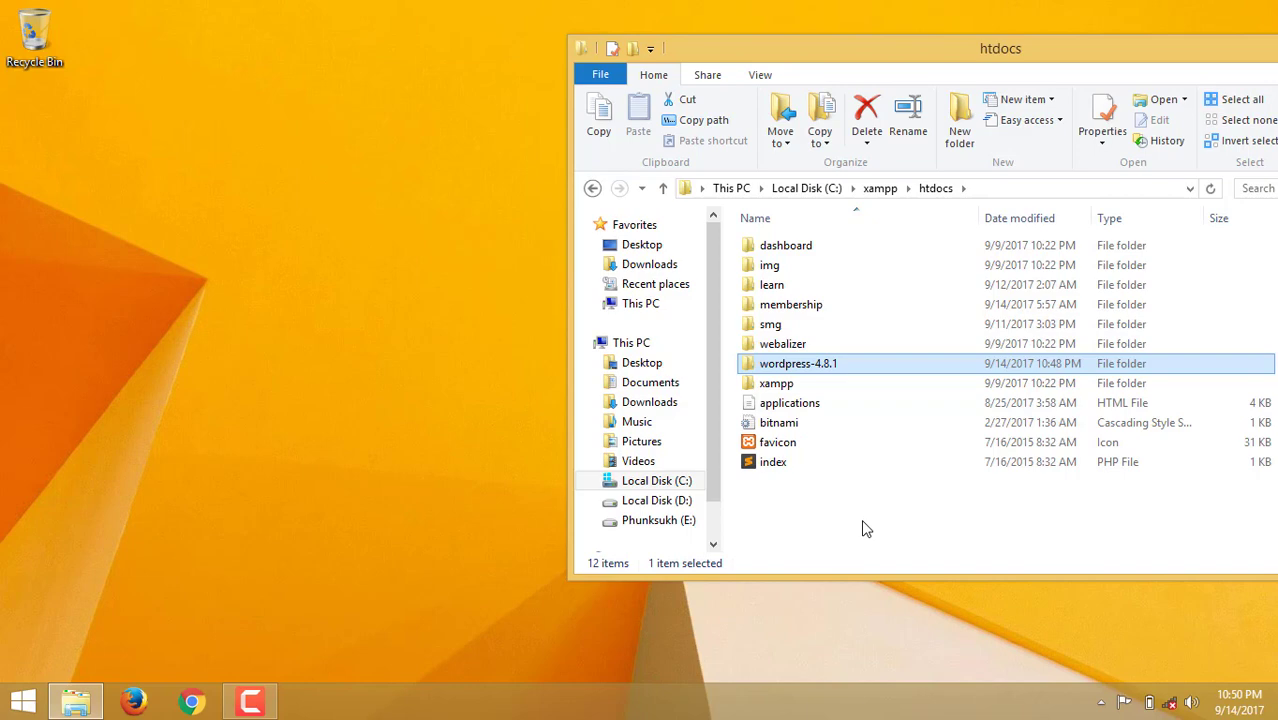
# Rename the wordpress-4.8.1 folder in htdocs to 'daviruzsystems'.
pyautogui.rightClick(808, 366)
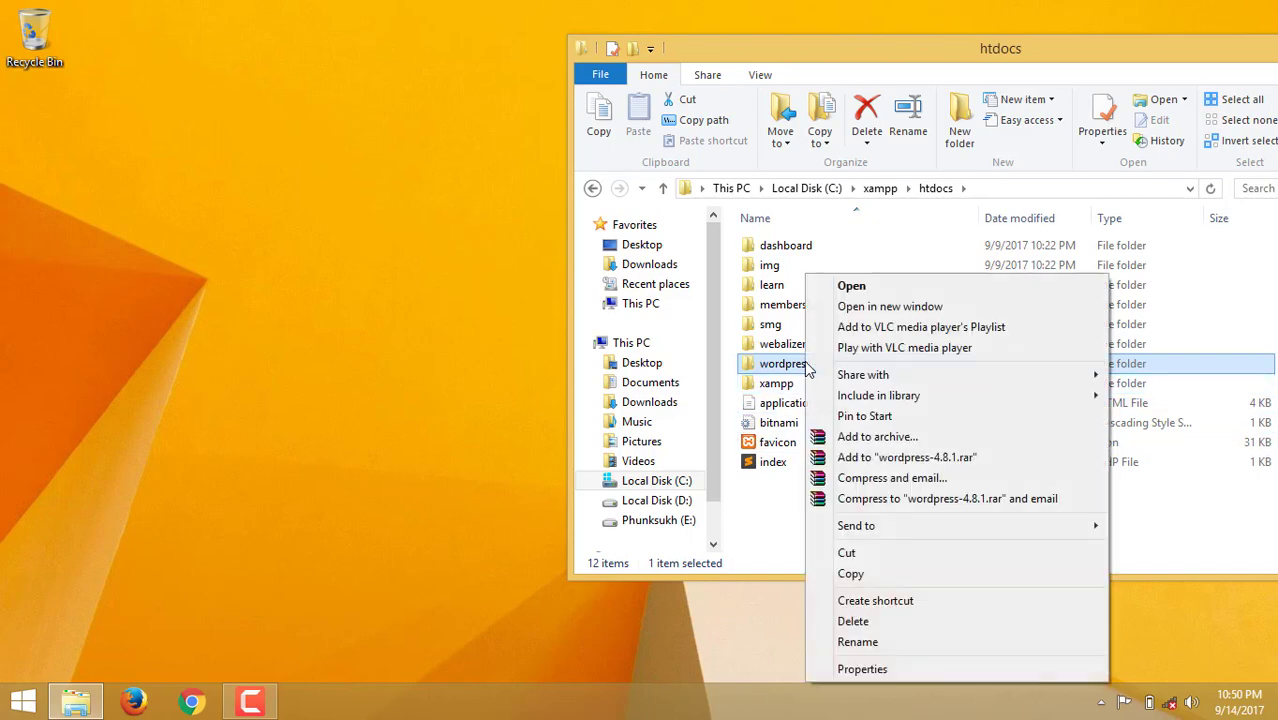
pyautogui.click(857, 641)
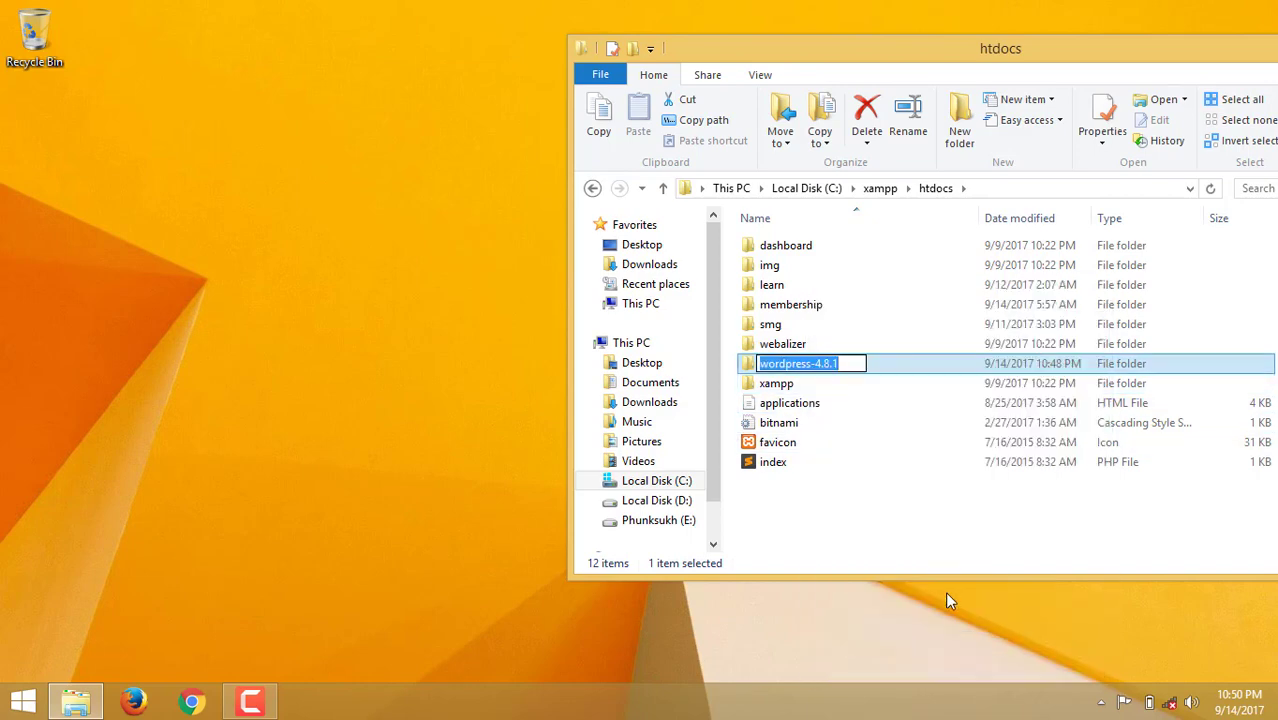
pyautogui.write('daviruz')
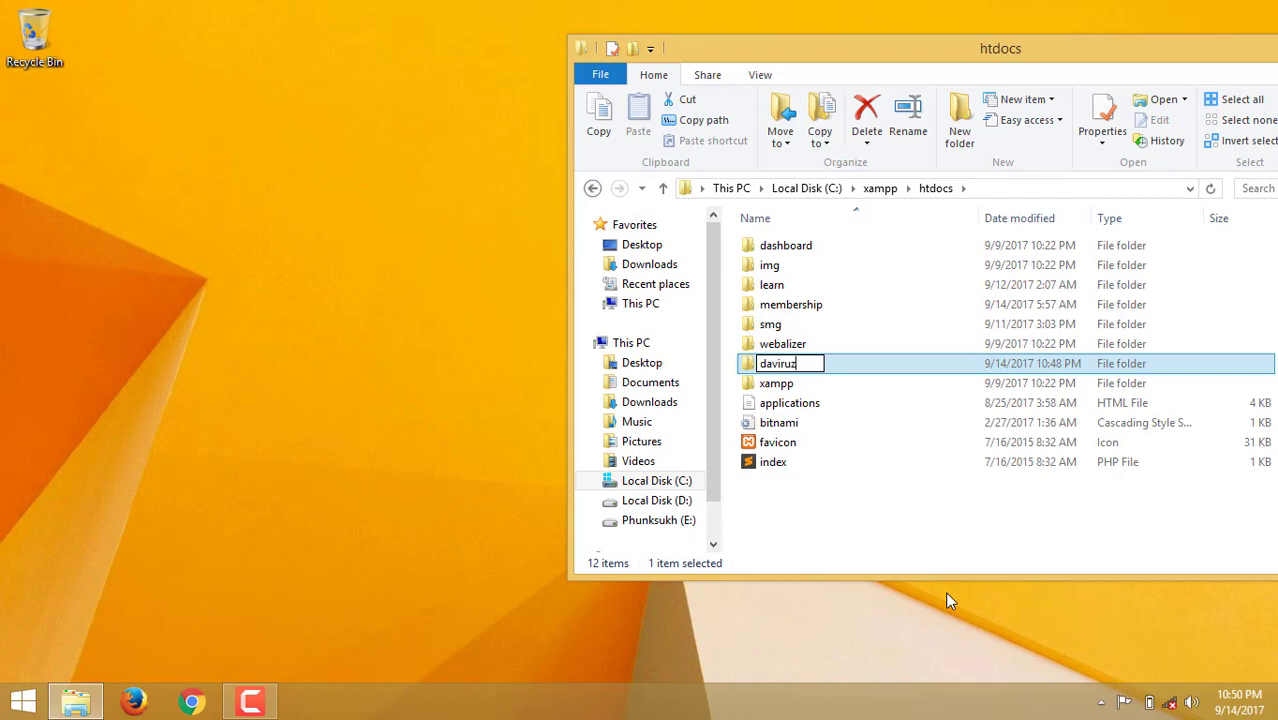
pyautogui.write('systems')
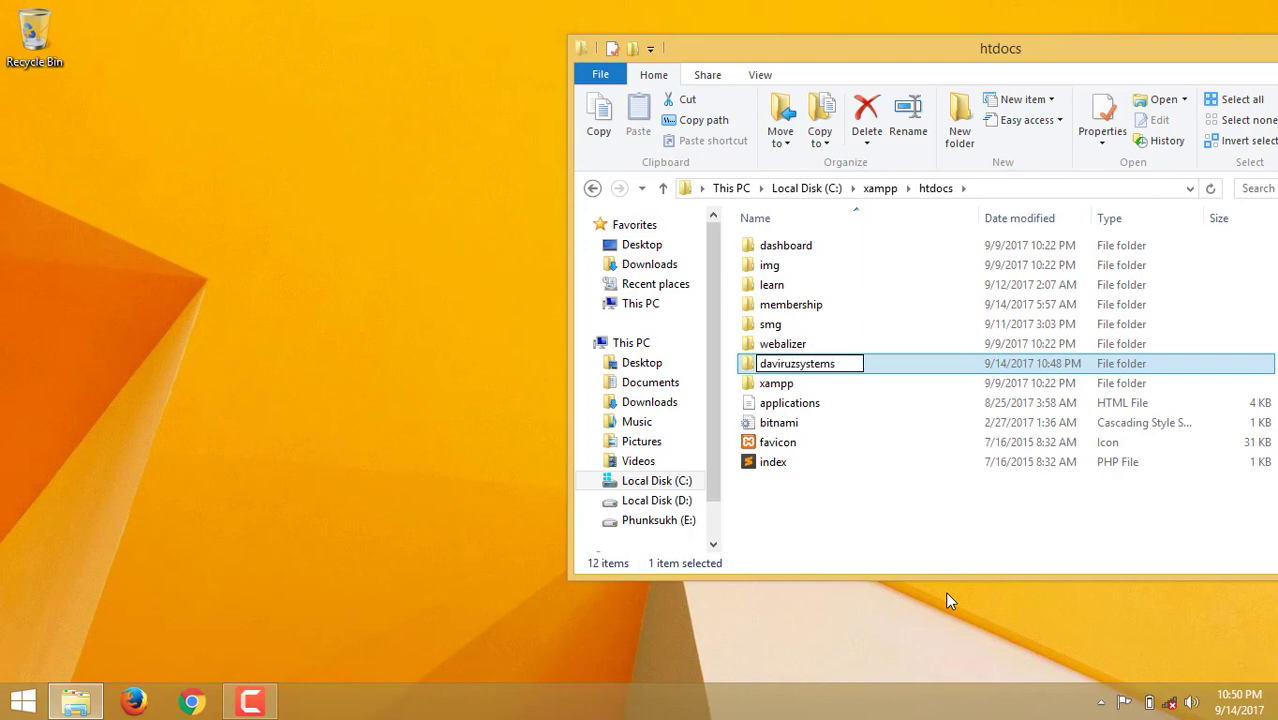
pyautogui.click(888, 370)
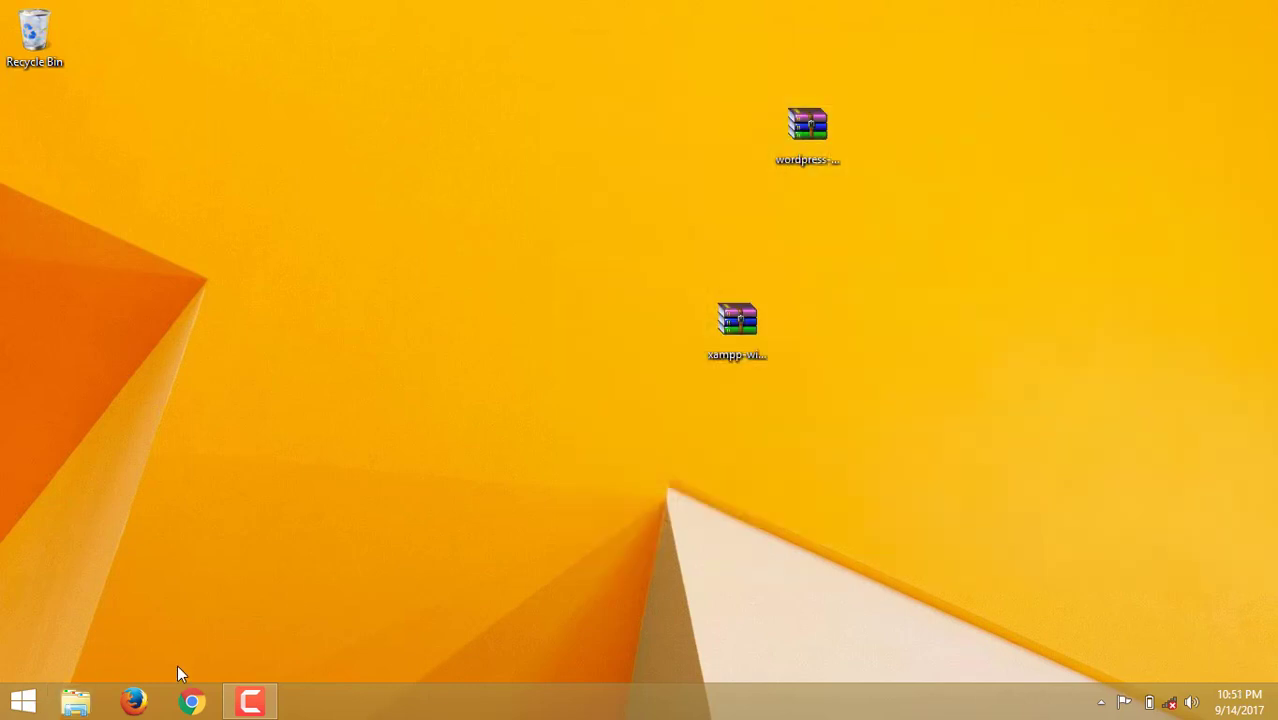
# Load localhost/daviruzsystems in Firefox and continue past the welcome page to the database form.
pyautogui.click(134, 700)
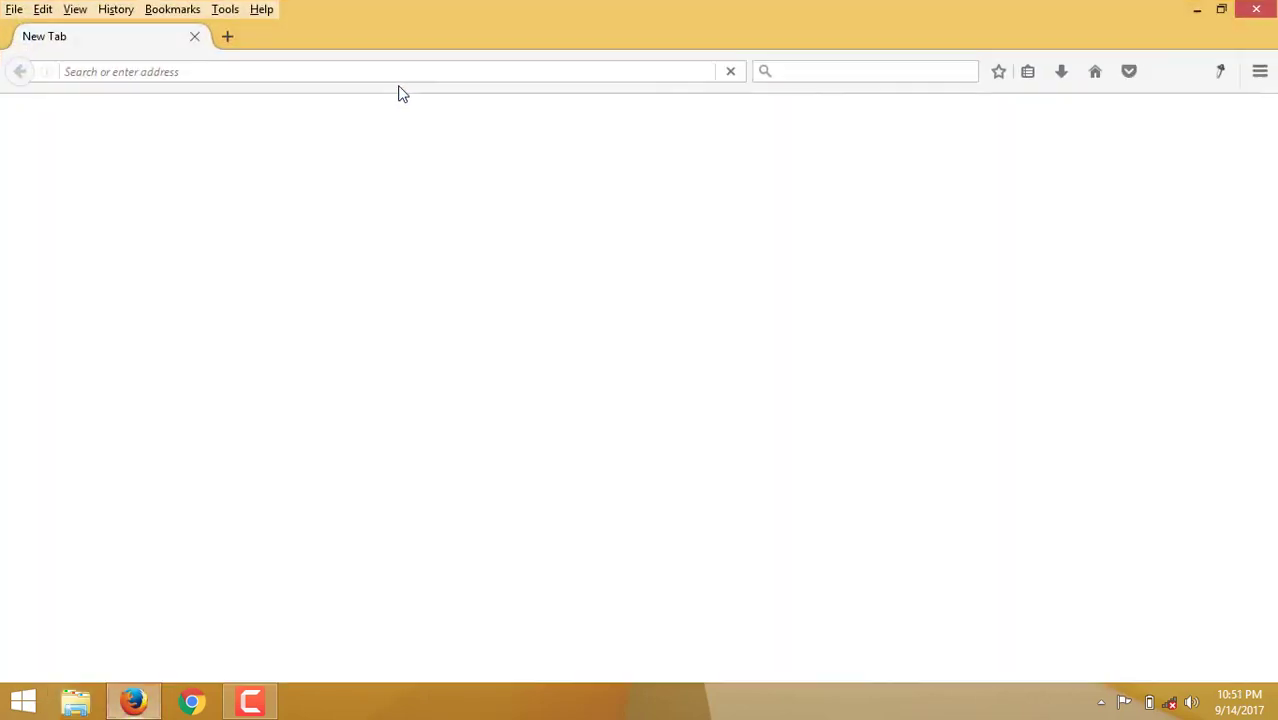
pyautogui.write('localhost/')
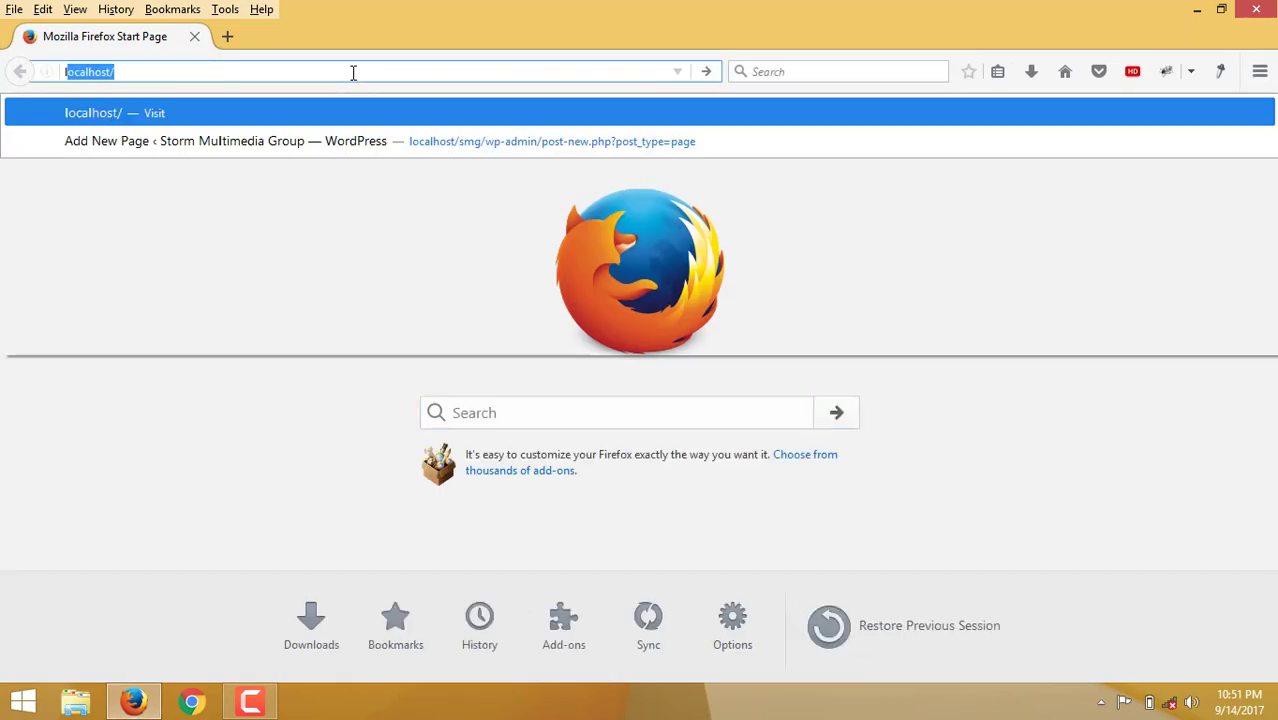
pyautogui.write('/')
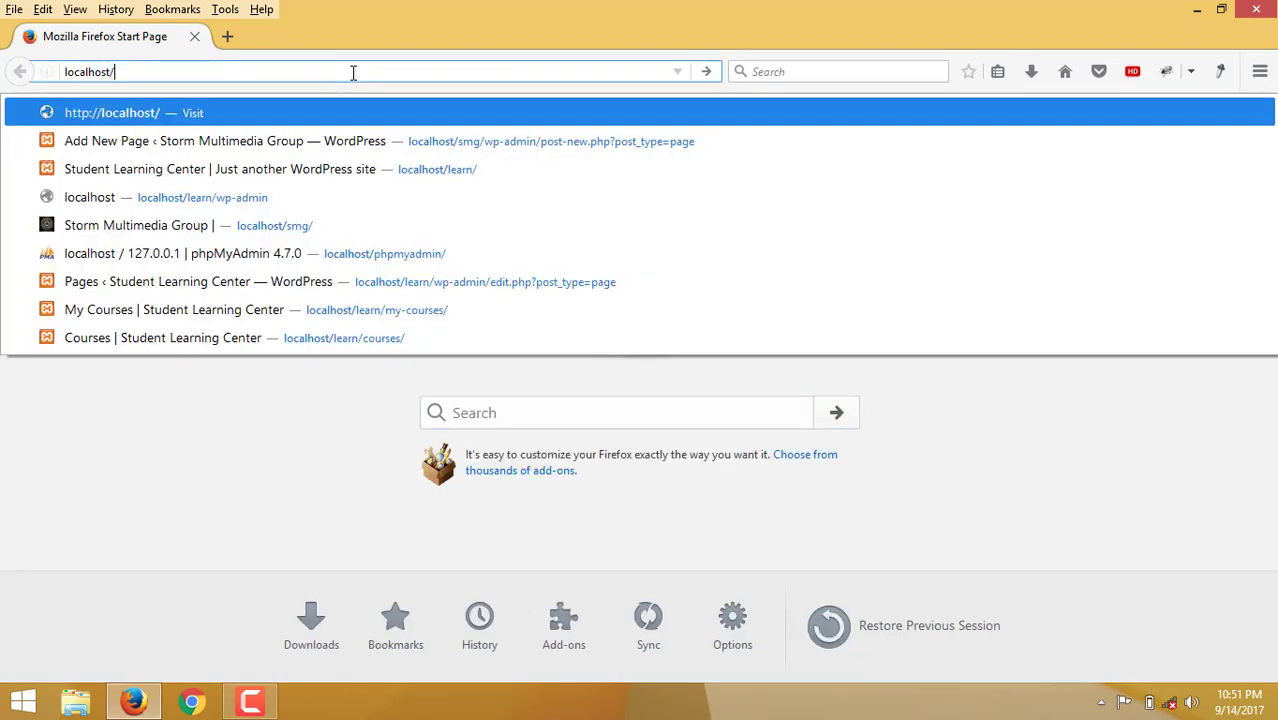
pyautogui.write('daviruzsystems')
pyautogui.press('Return')
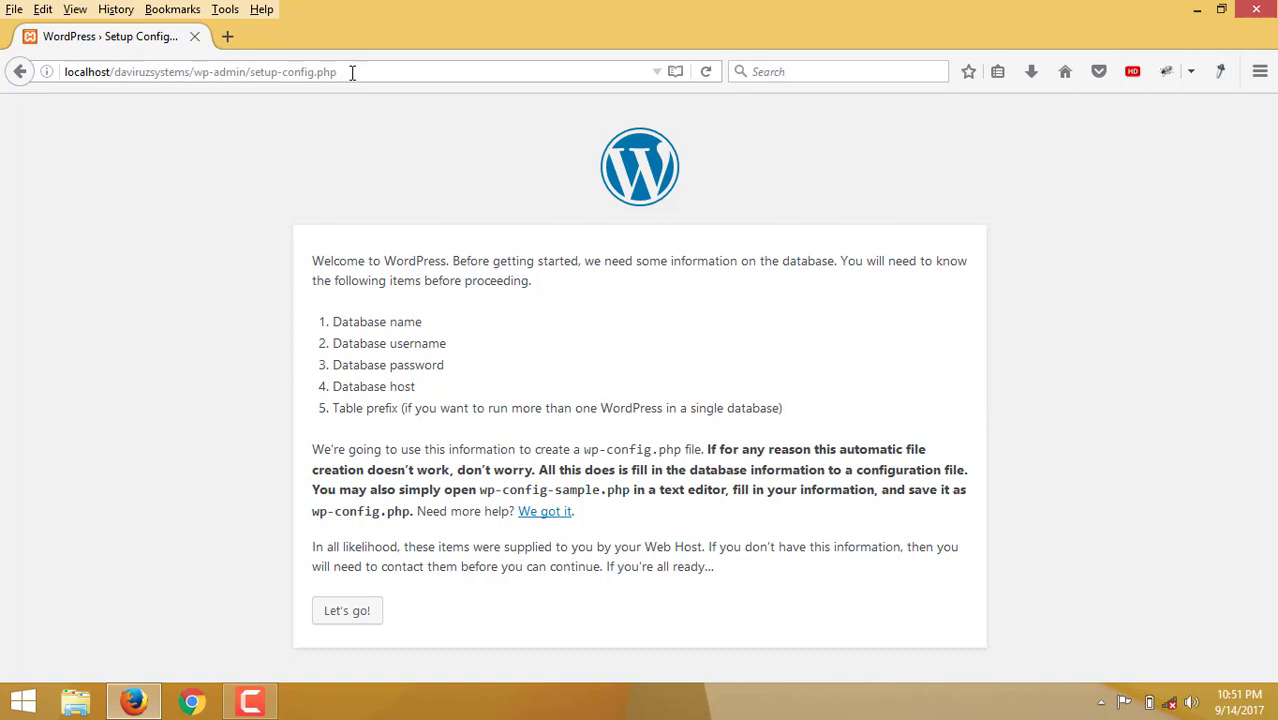
pyautogui.click(352, 614)
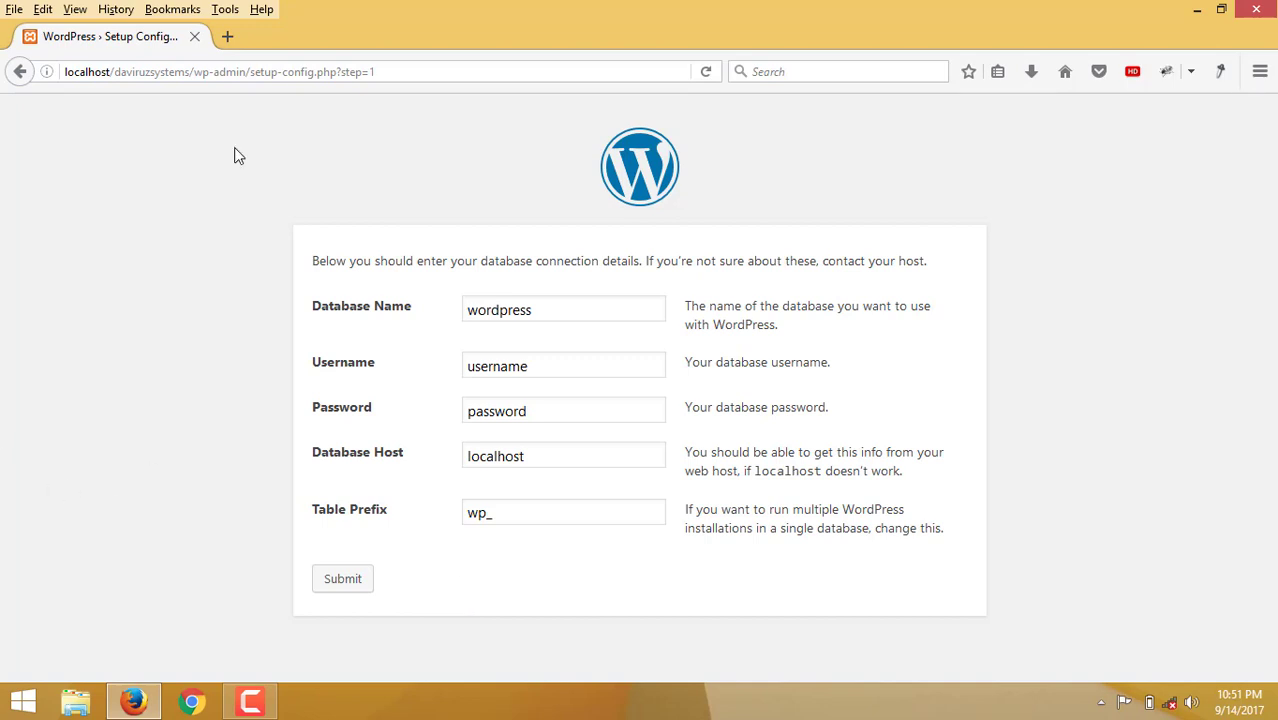
# Open localhost/phpmyadmin in a new browser tab.
pyautogui.click(229, 38)
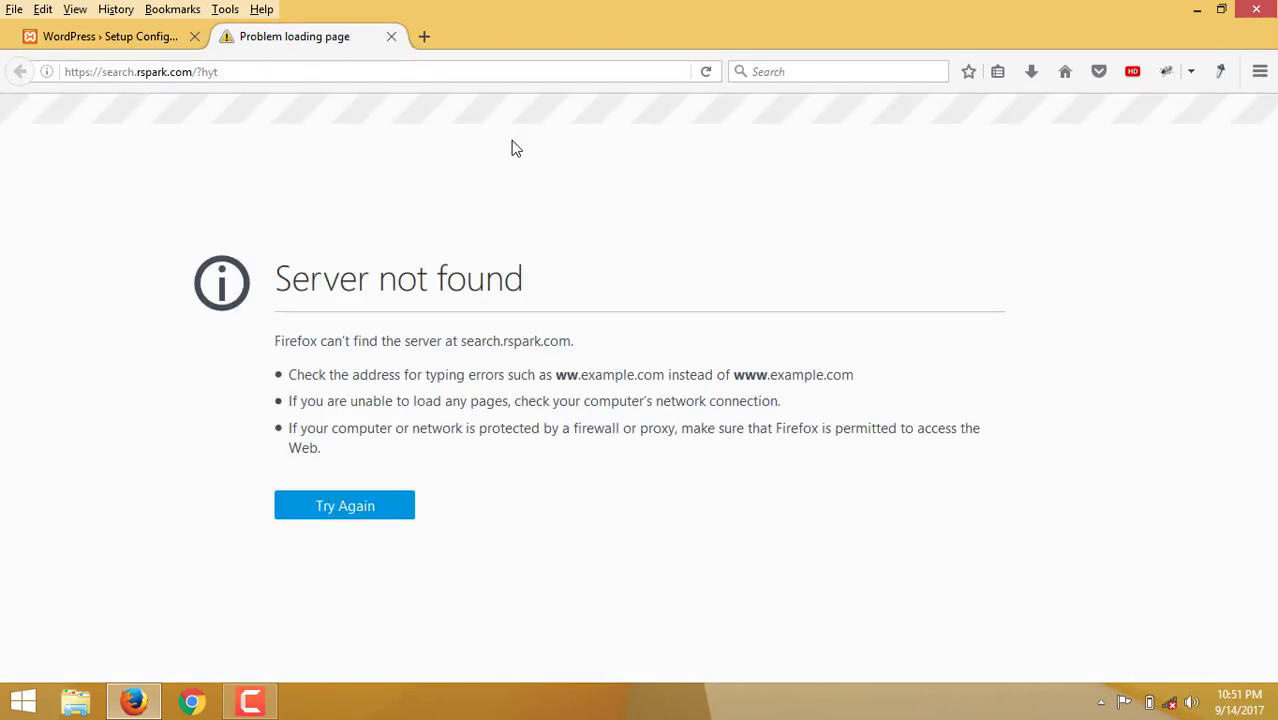
pyautogui.click(412, 76)
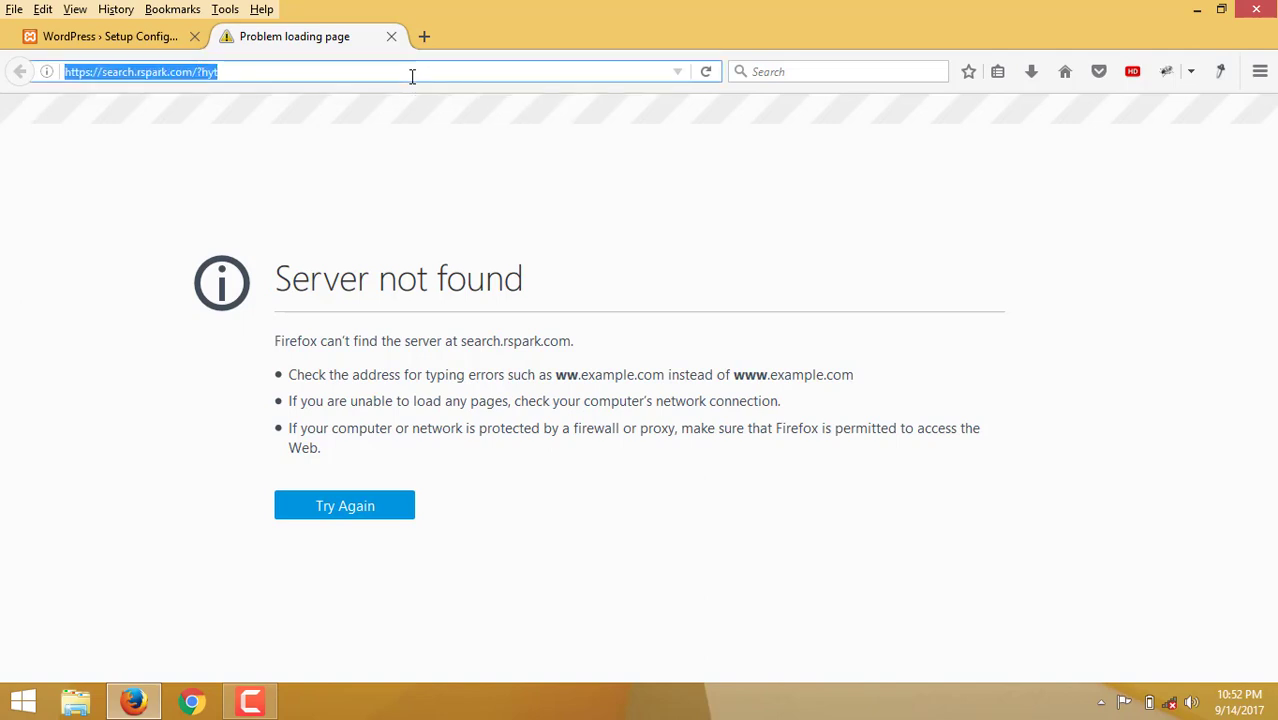
pyautogui.write('localhost/')
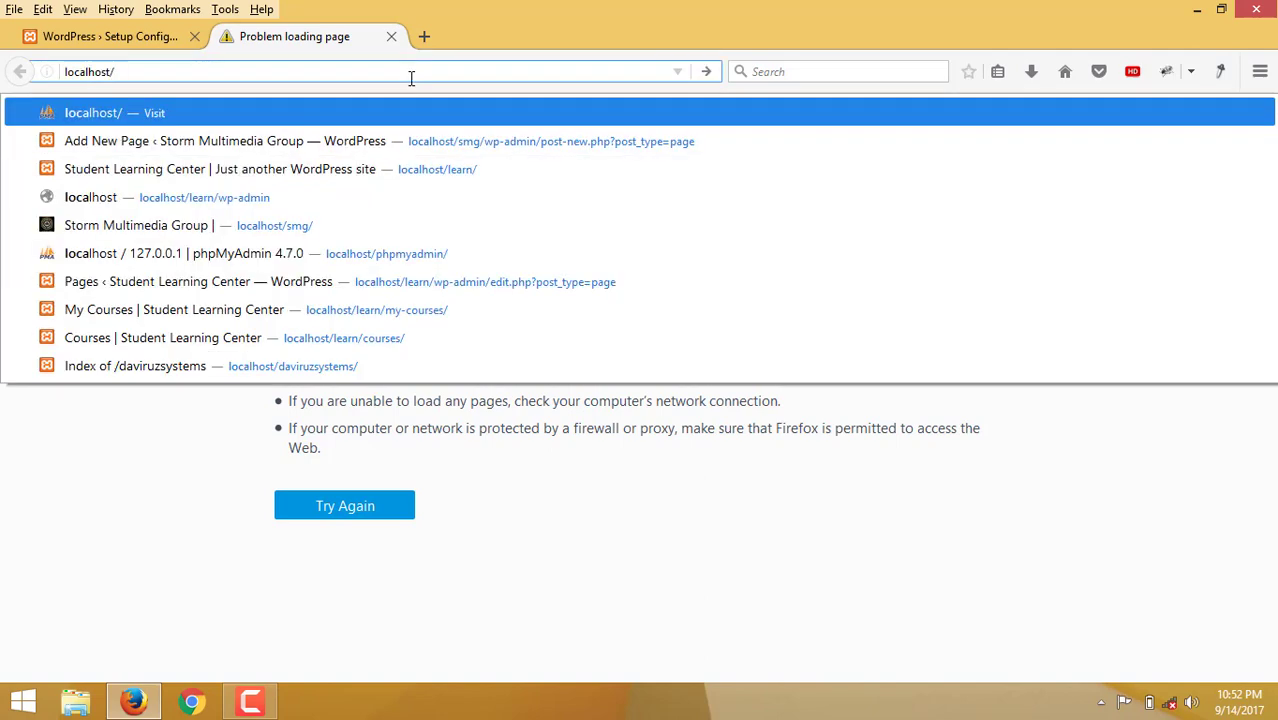
pyautogui.write('phpmyadmin')
pyautogui.press('Return')
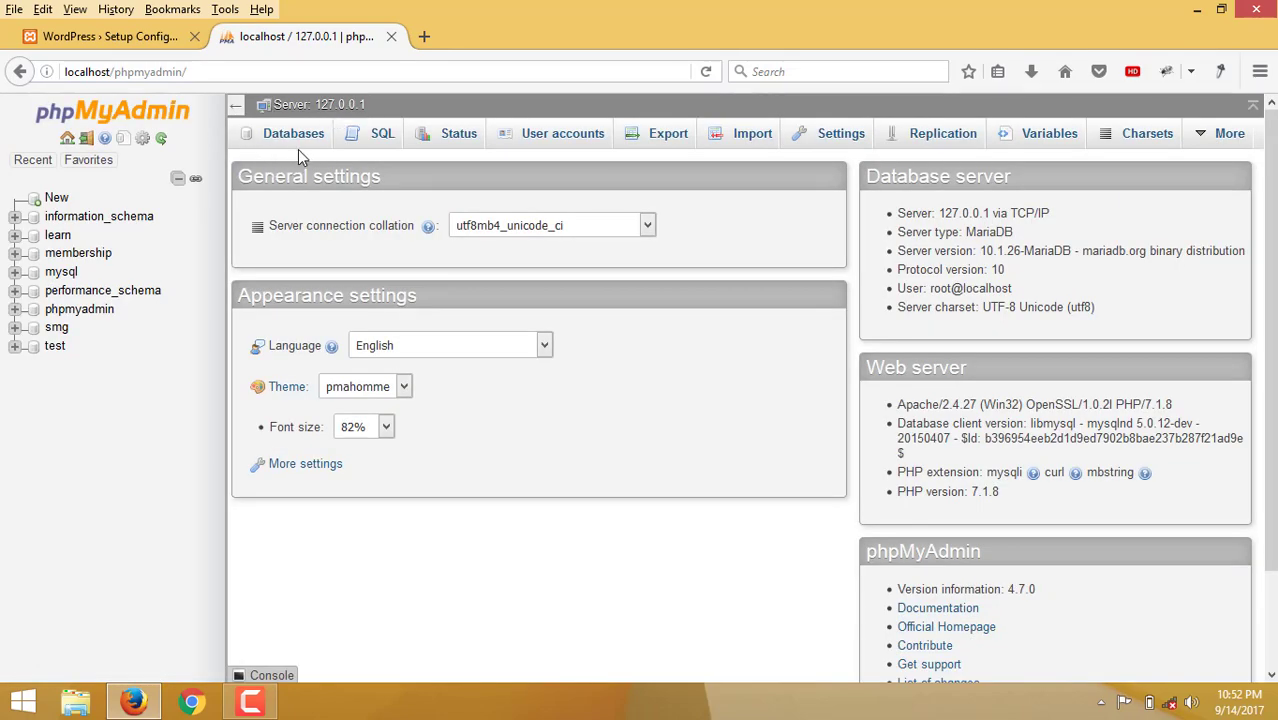
# On the Databases page, enter 'viruz' as the new database name.
pyautogui.click(297, 135)
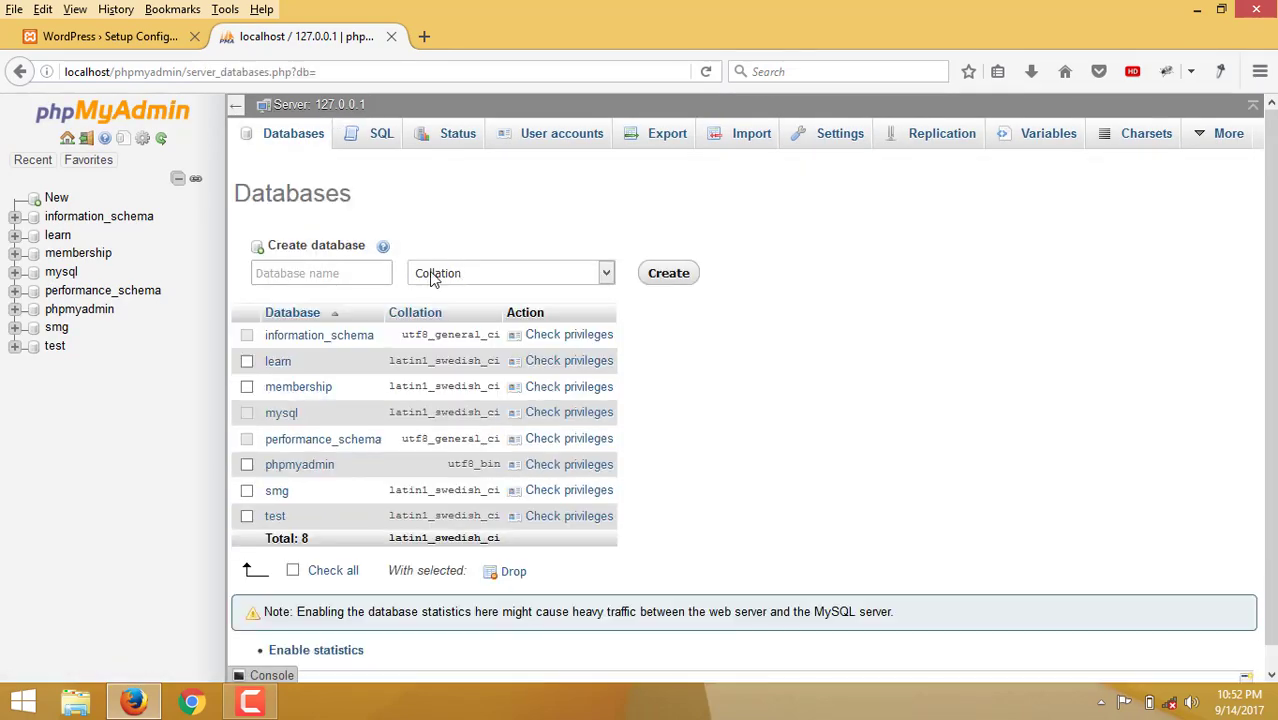
pyautogui.click(385, 277)
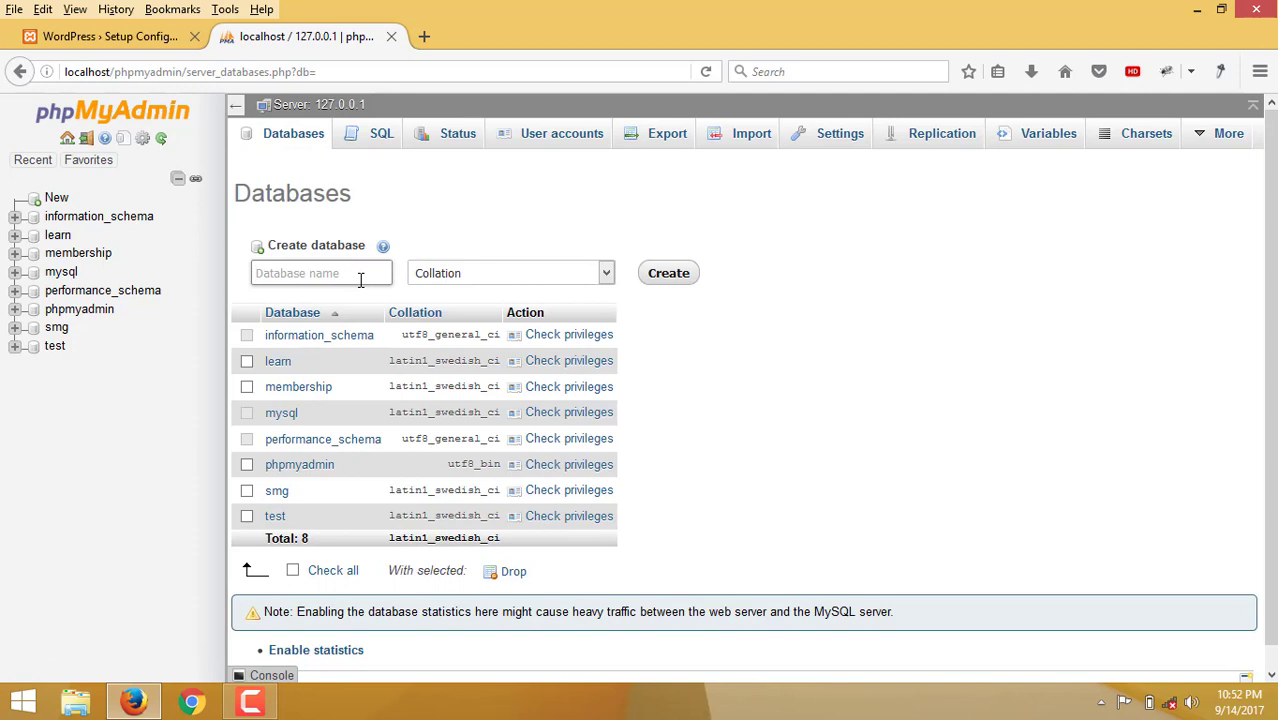
pyautogui.write('viruz')
# Create the viruz database, replace 'wordpress' with 'viruz' in the setup form, and view phpMyAdmin's server page.
pyautogui.click(666, 276)
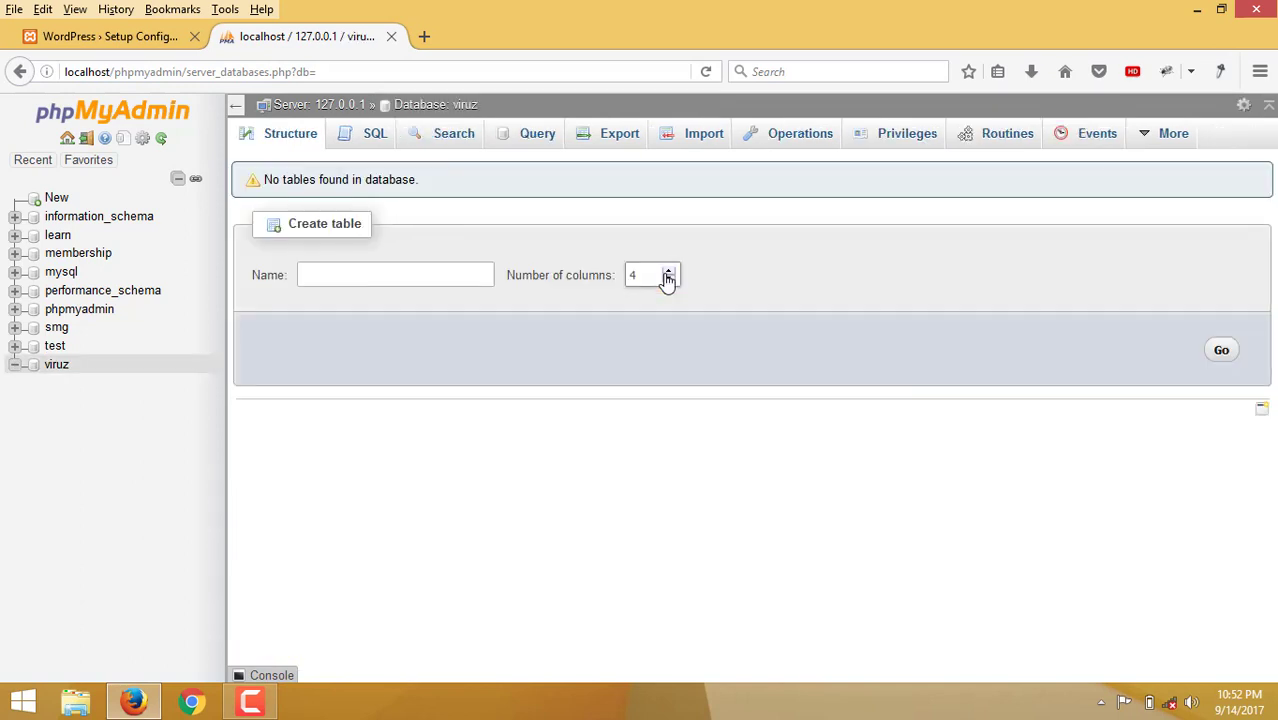
pyautogui.click(103, 38)
pyautogui.moveTo(539, 305); pyautogui.dragTo(336, 293)
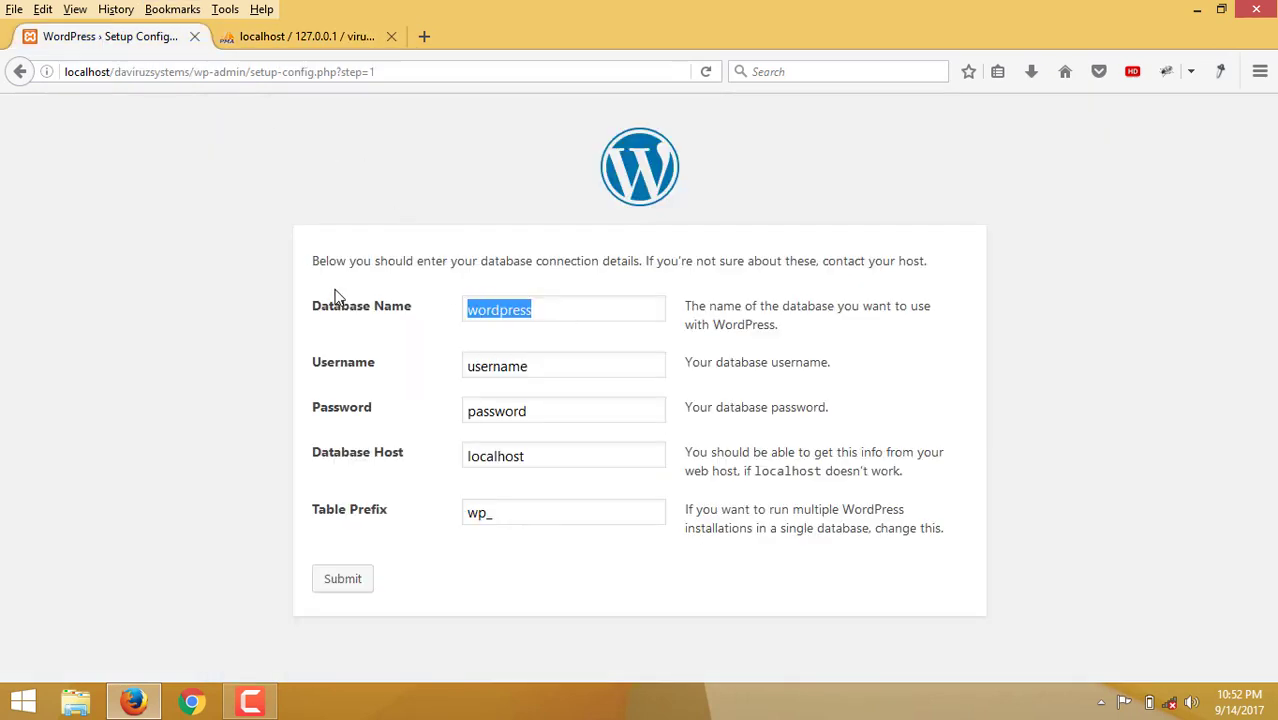
pyautogui.write('viruz')
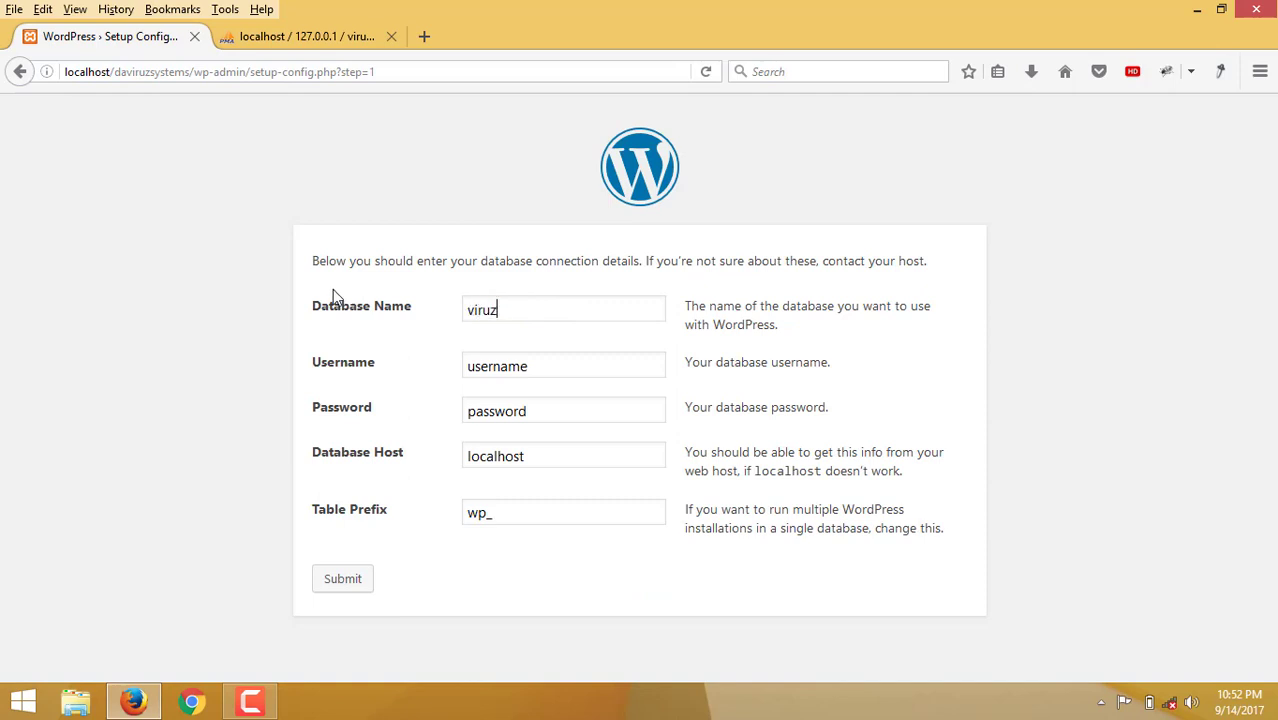
pyautogui.press('Tab')
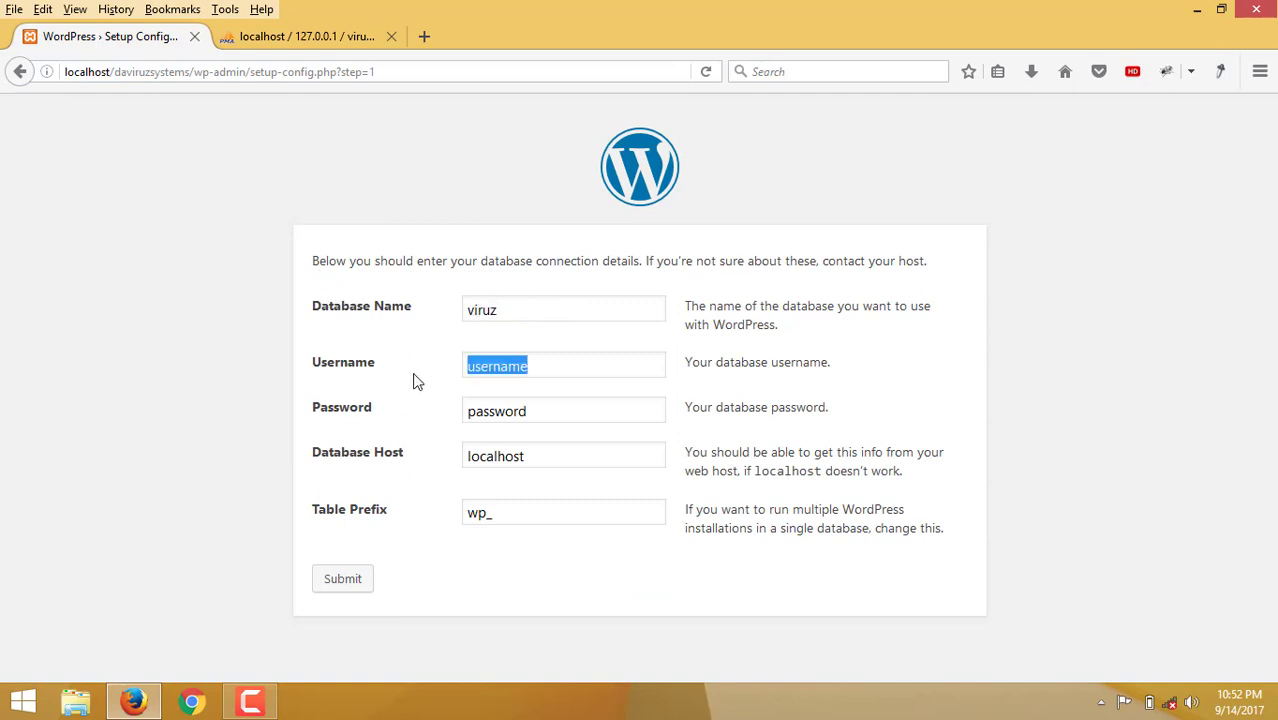
pyautogui.click(333, 38)
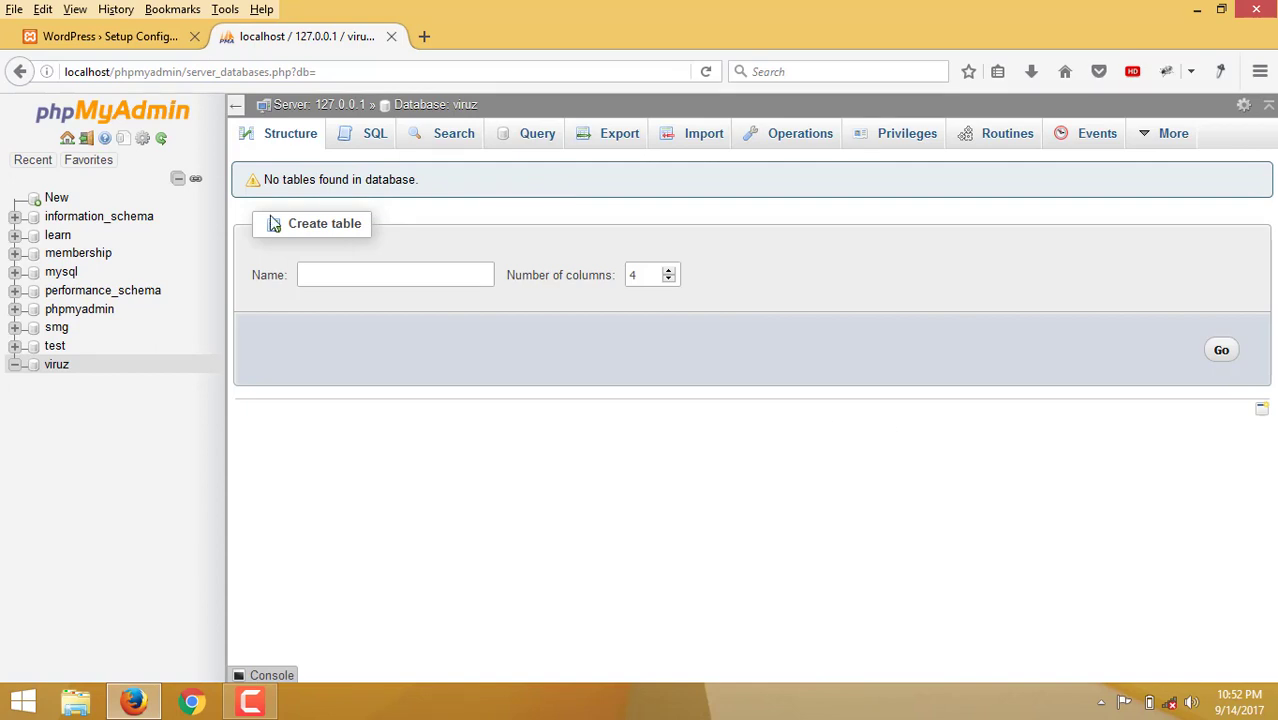
pyautogui.click(338, 110)
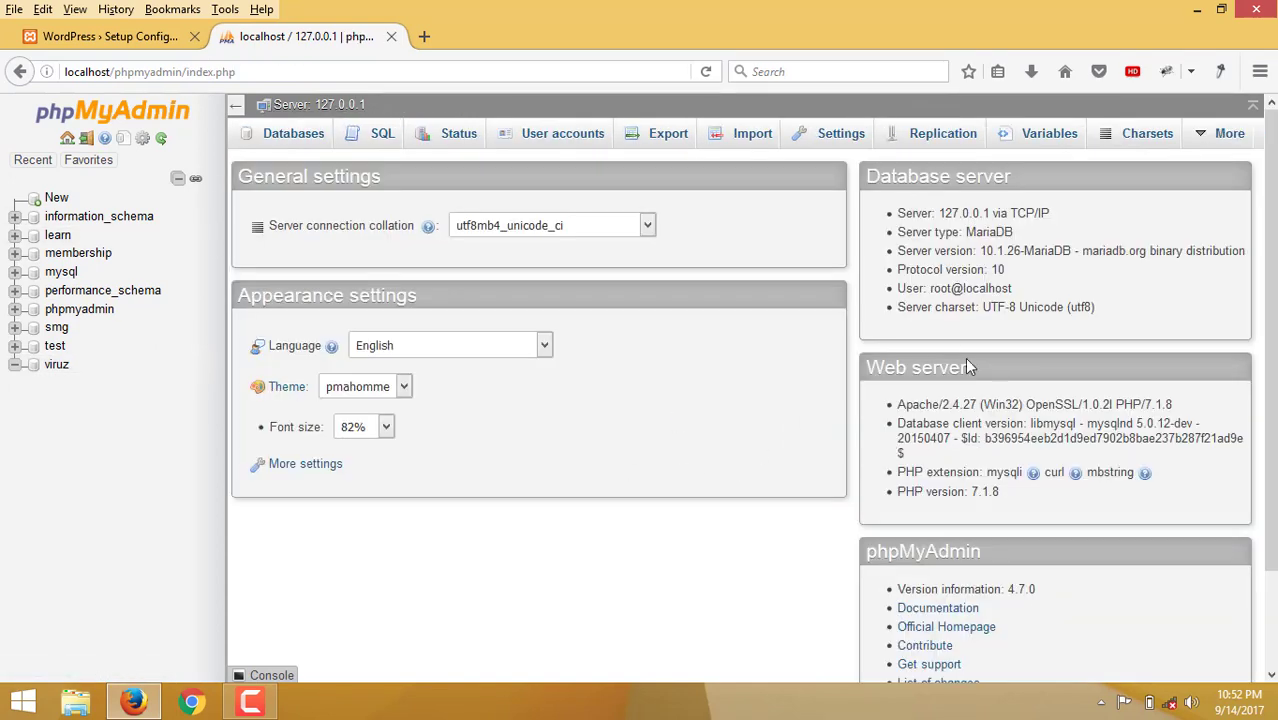
# Submit the database details with username root and an empty password, then run the install.
pyautogui.click(115, 45)
pyautogui.write('root')
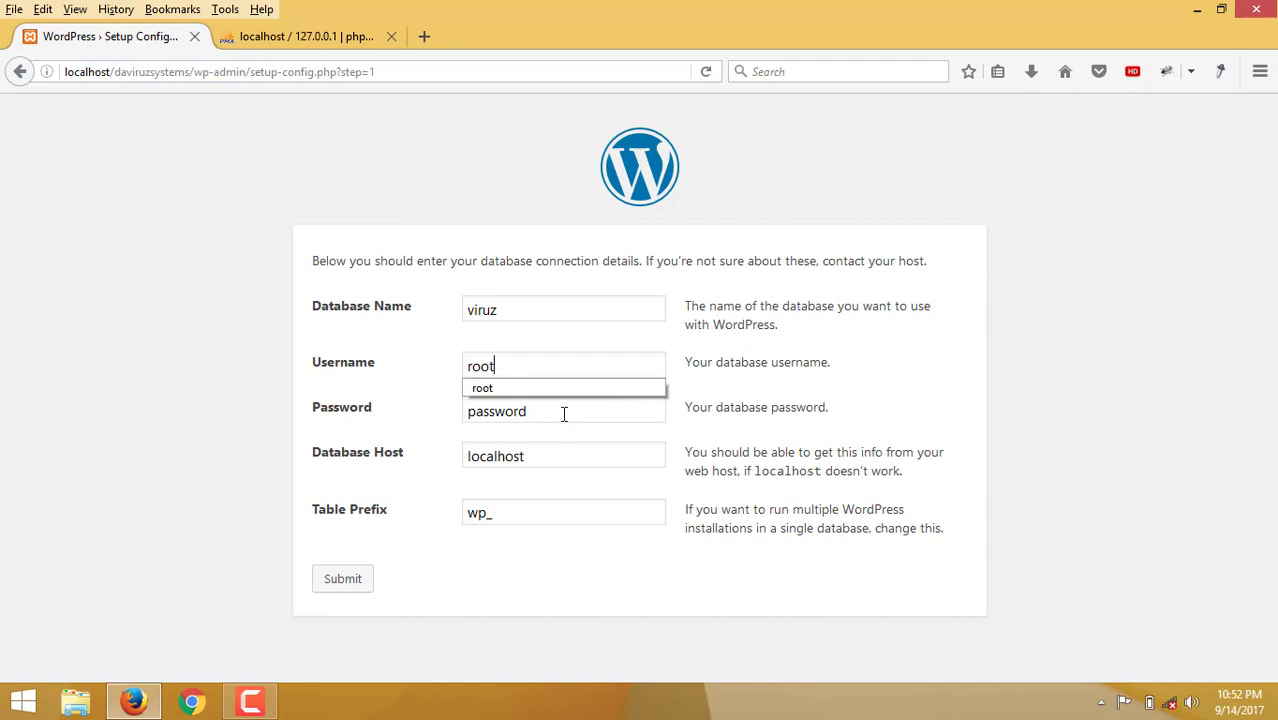
pyautogui.press('Tab')
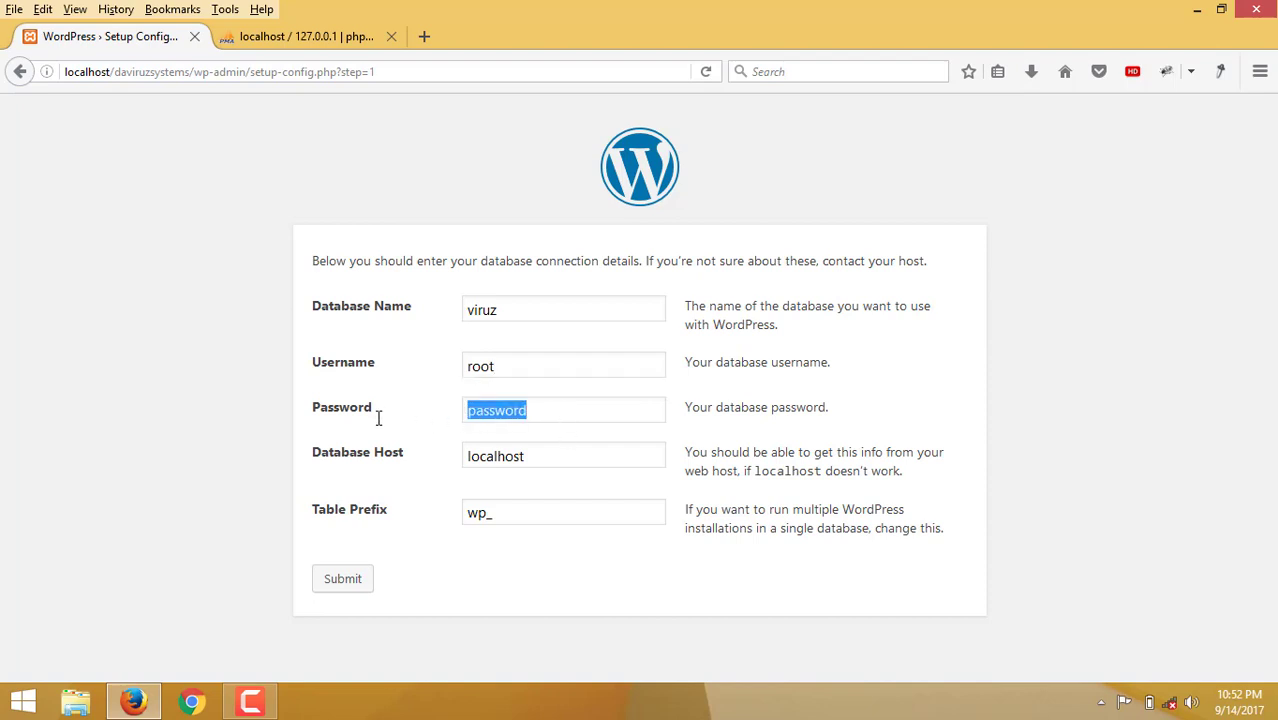
pyautogui.press('BackSpace')
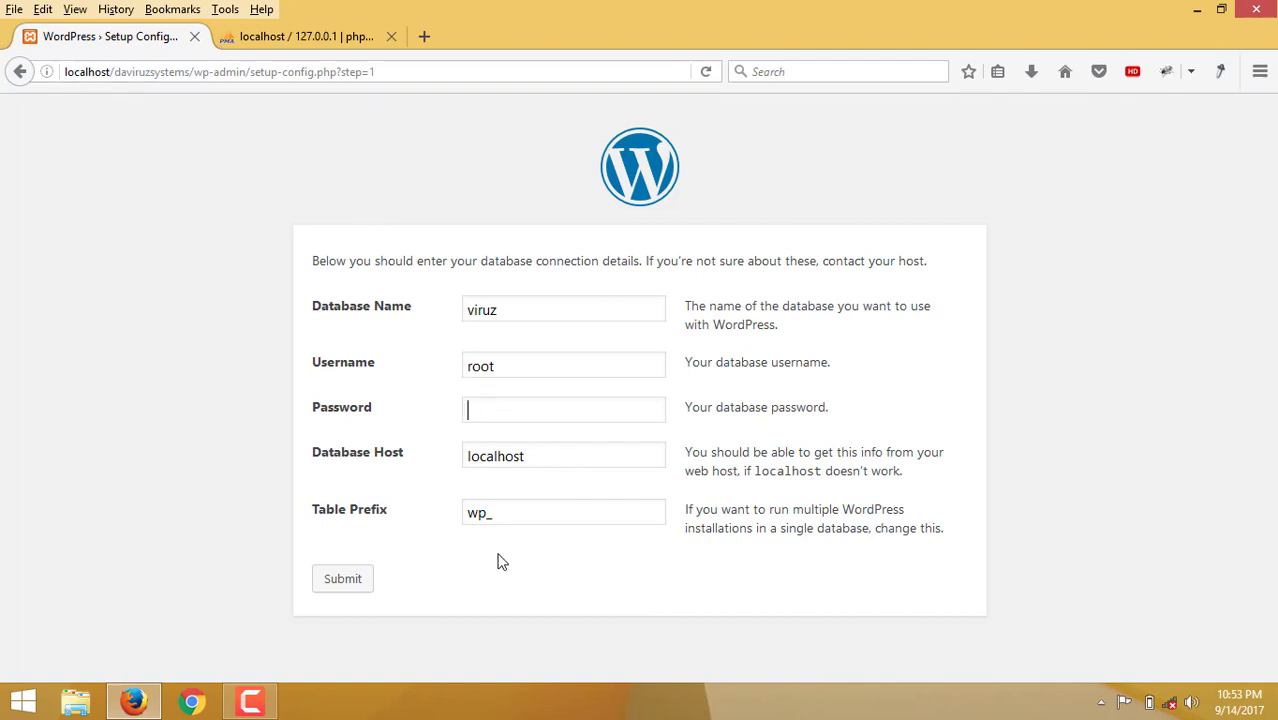
pyautogui.click(340, 585)
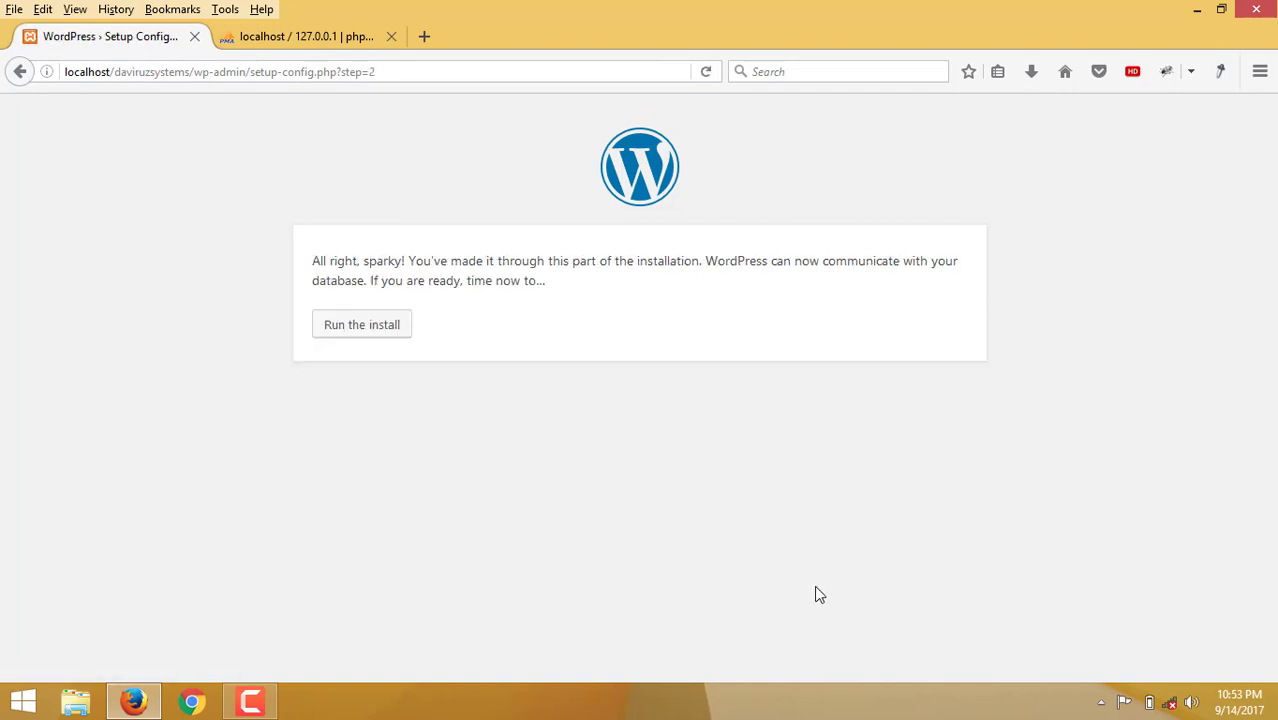
pyautogui.click(361, 336)
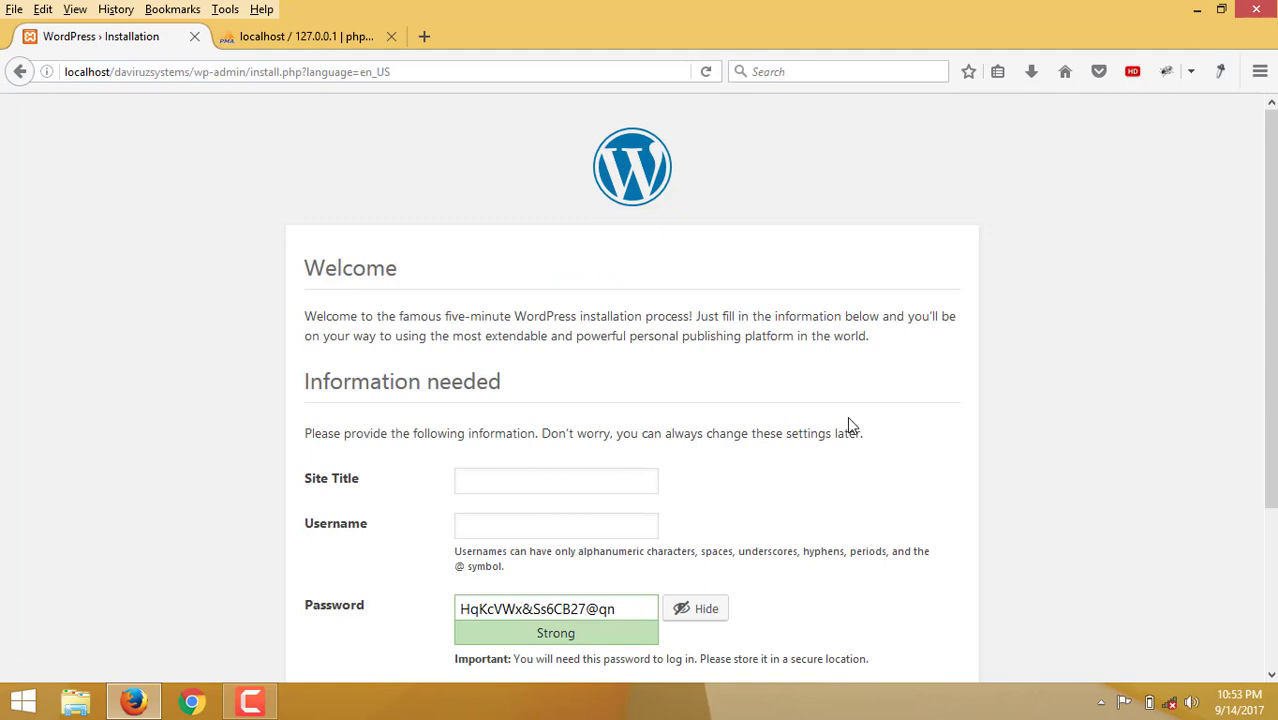
# Enter the site title 'Da-viruz Systems', an admin username and a password.
pyautogui.scroll(-2, 740, 560)
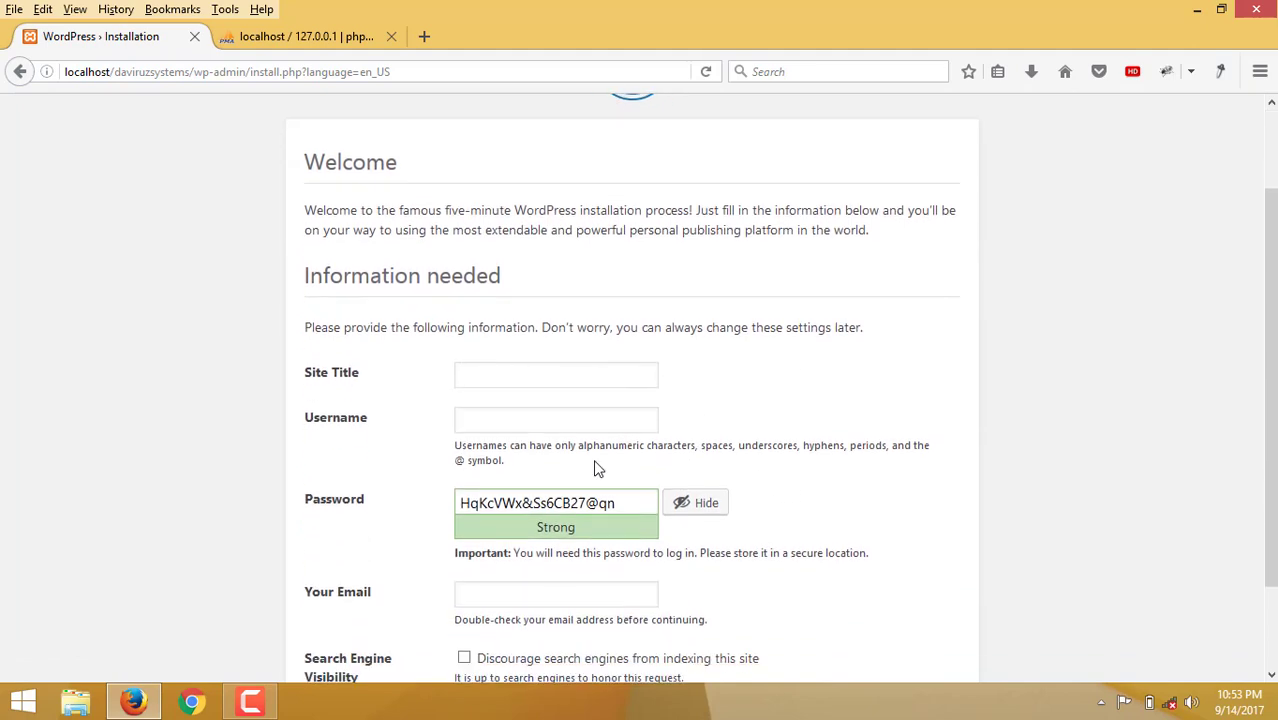
pyautogui.click(552, 374)
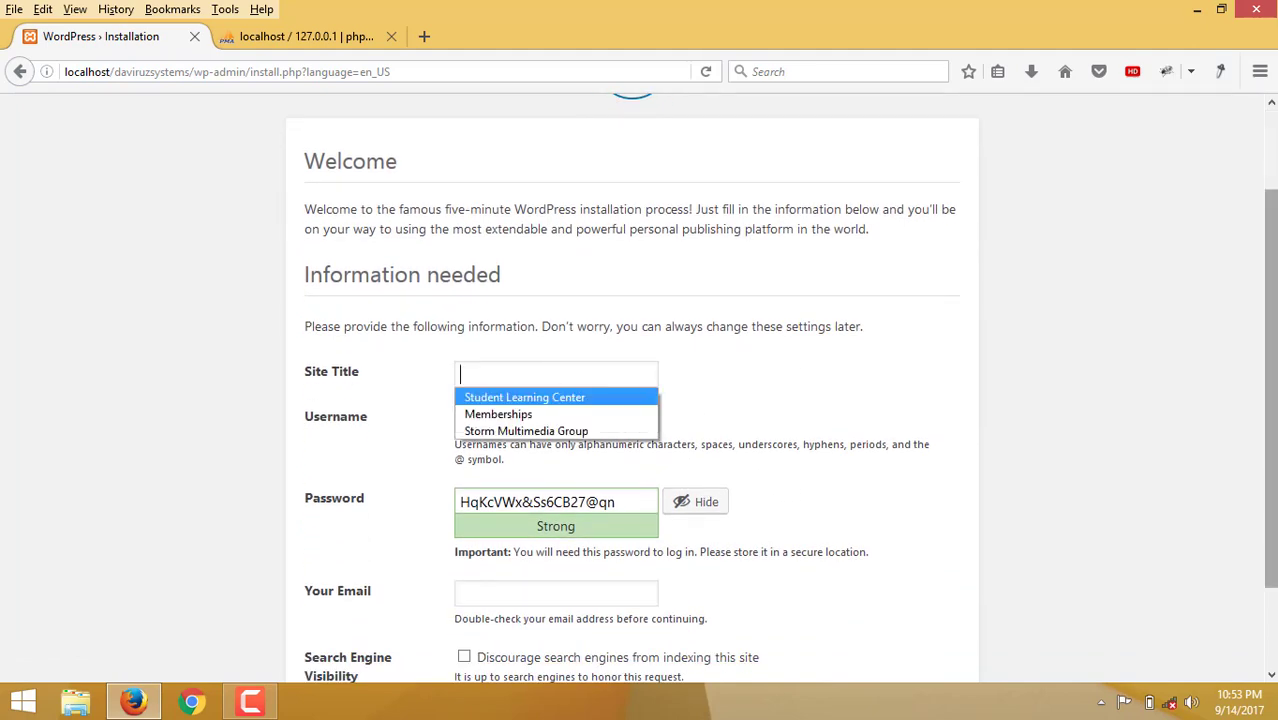
pyautogui.write('Da')
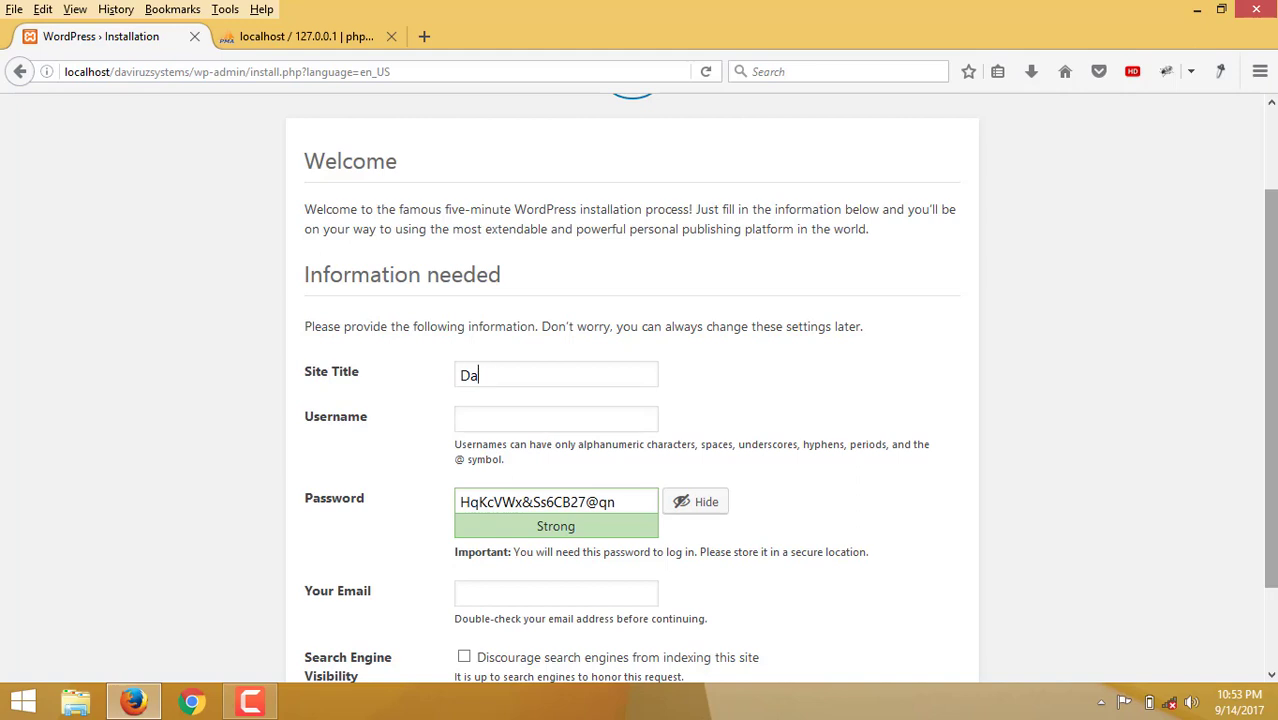
pyautogui.write('-viruz Systems')
pyautogui.press('Tab')
pyautogui.write('viruz')
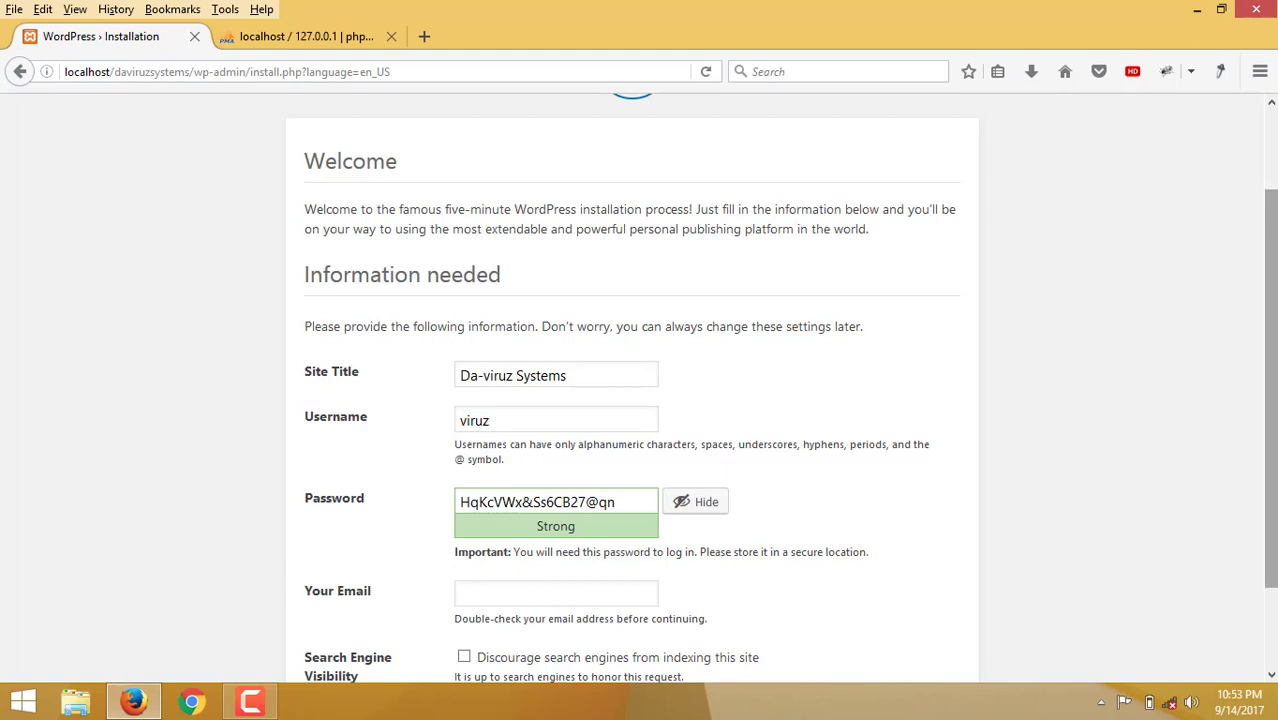
pyautogui.press('Tab')
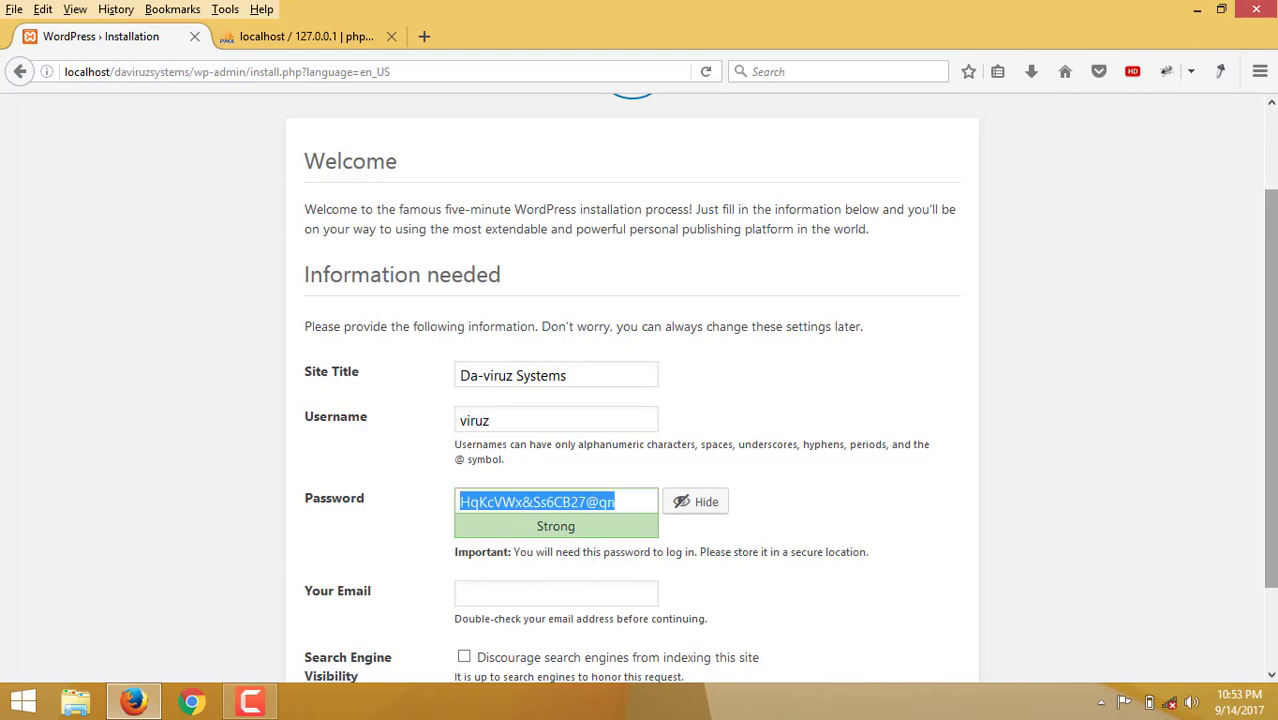
pyautogui.write('123456')
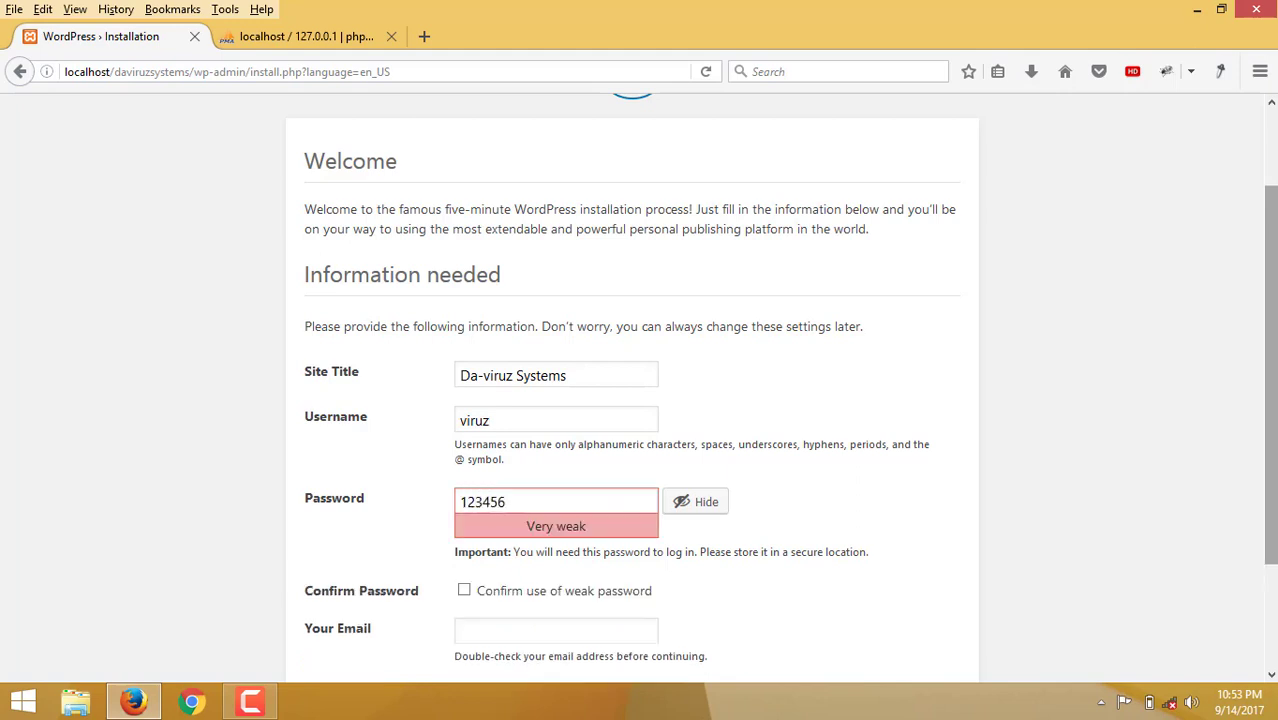
# Confirm the weak password, fill in the admin e-mail address, and install WordPress.
pyautogui.scroll(-3, 733, 466)
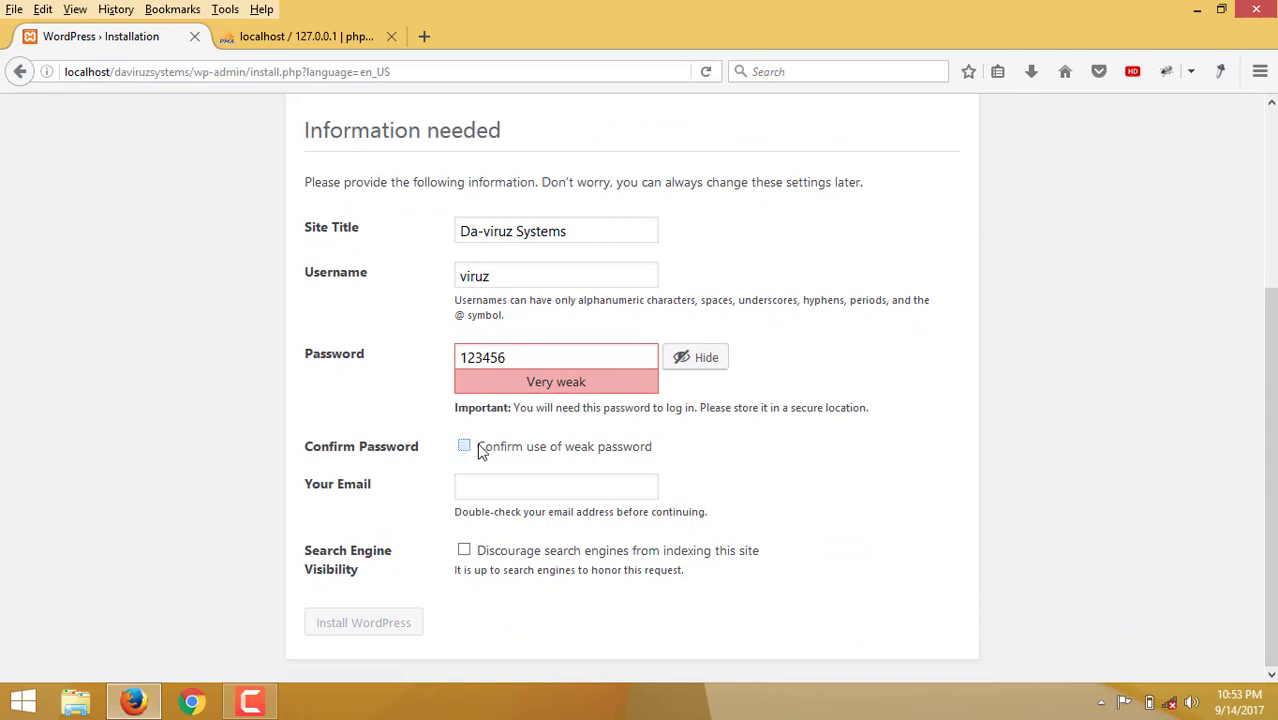
pyautogui.click(481, 451)
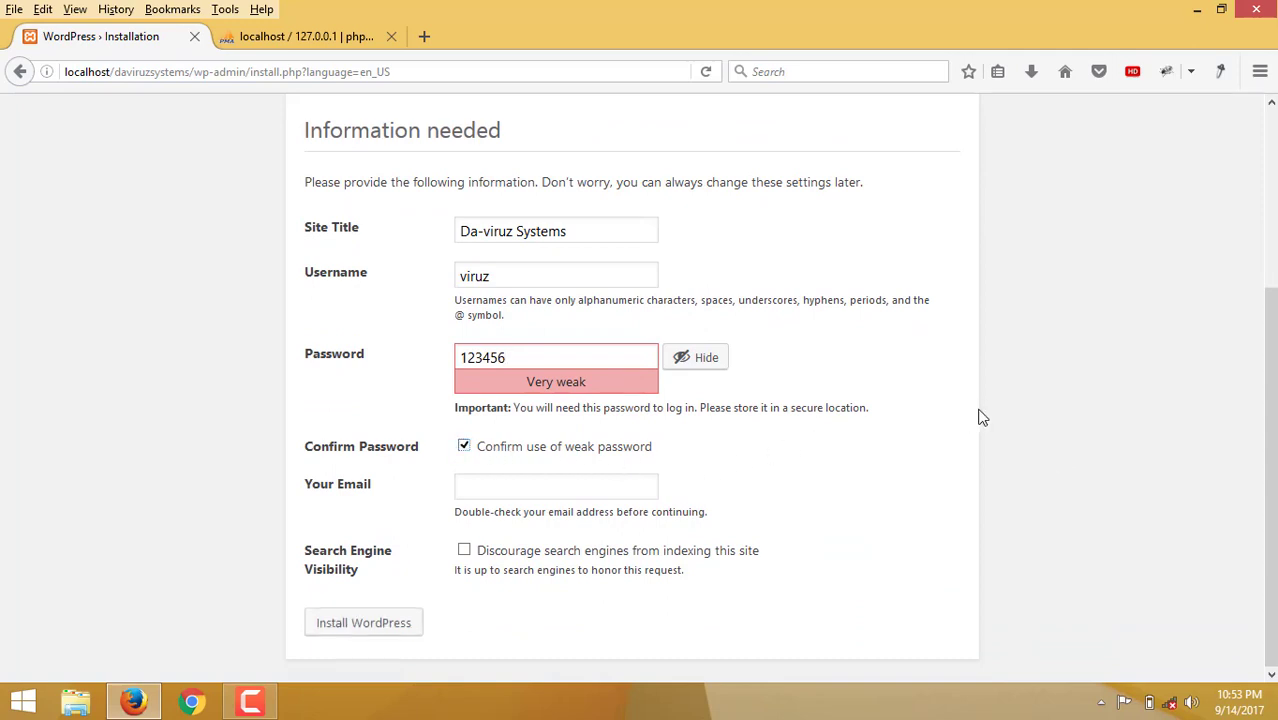
pyautogui.click(556, 488)
pyautogui.write('uri')
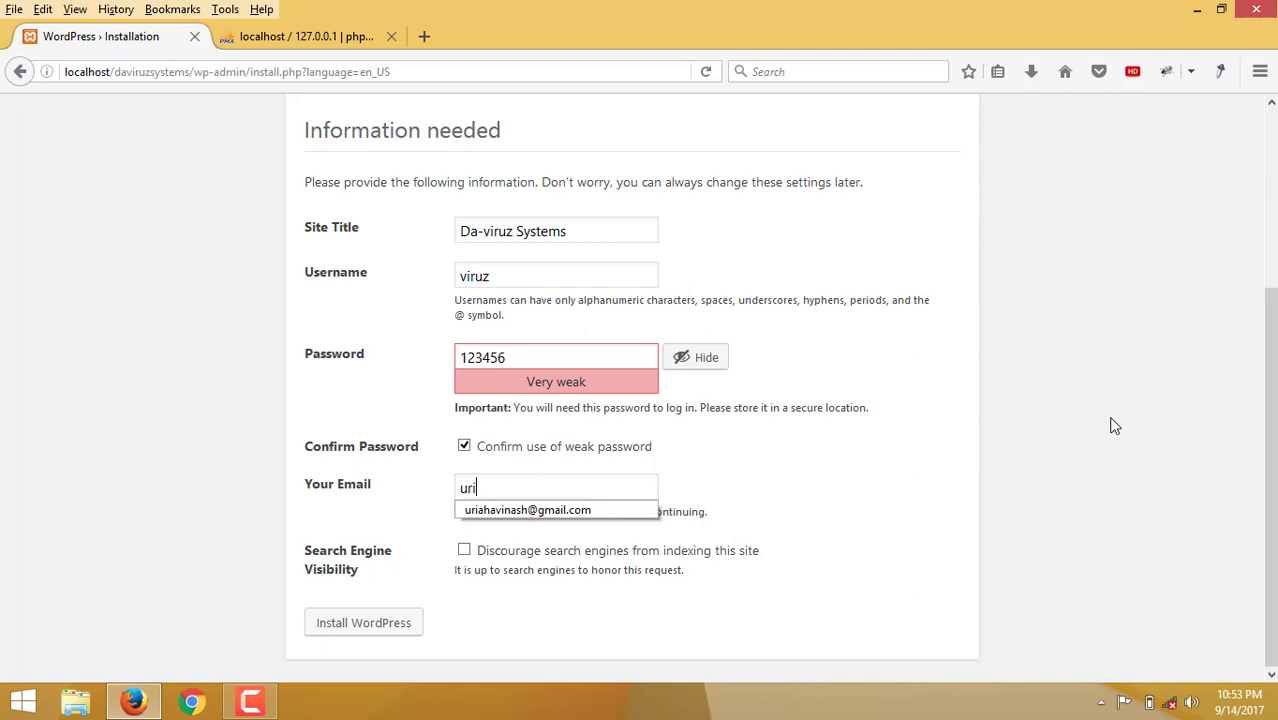
pyautogui.write('ah')
pyautogui.press('Down')
pyautogui.press('Return')
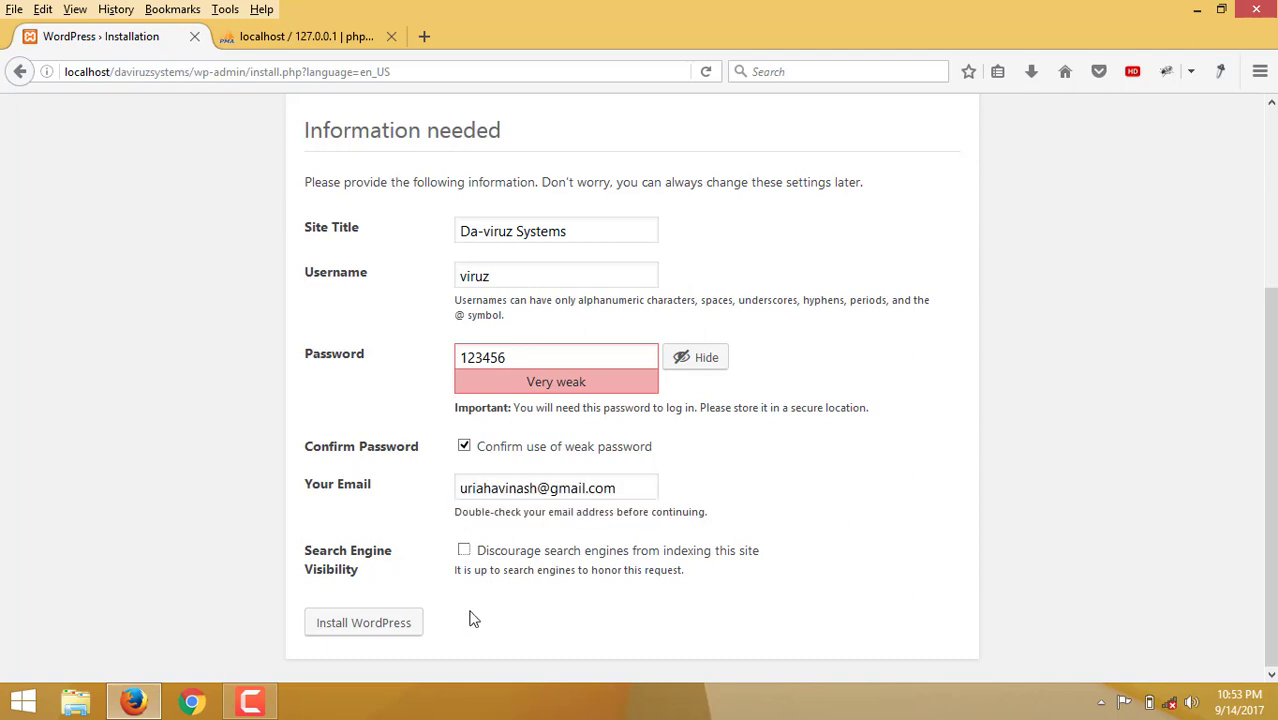
pyautogui.click(380, 628)
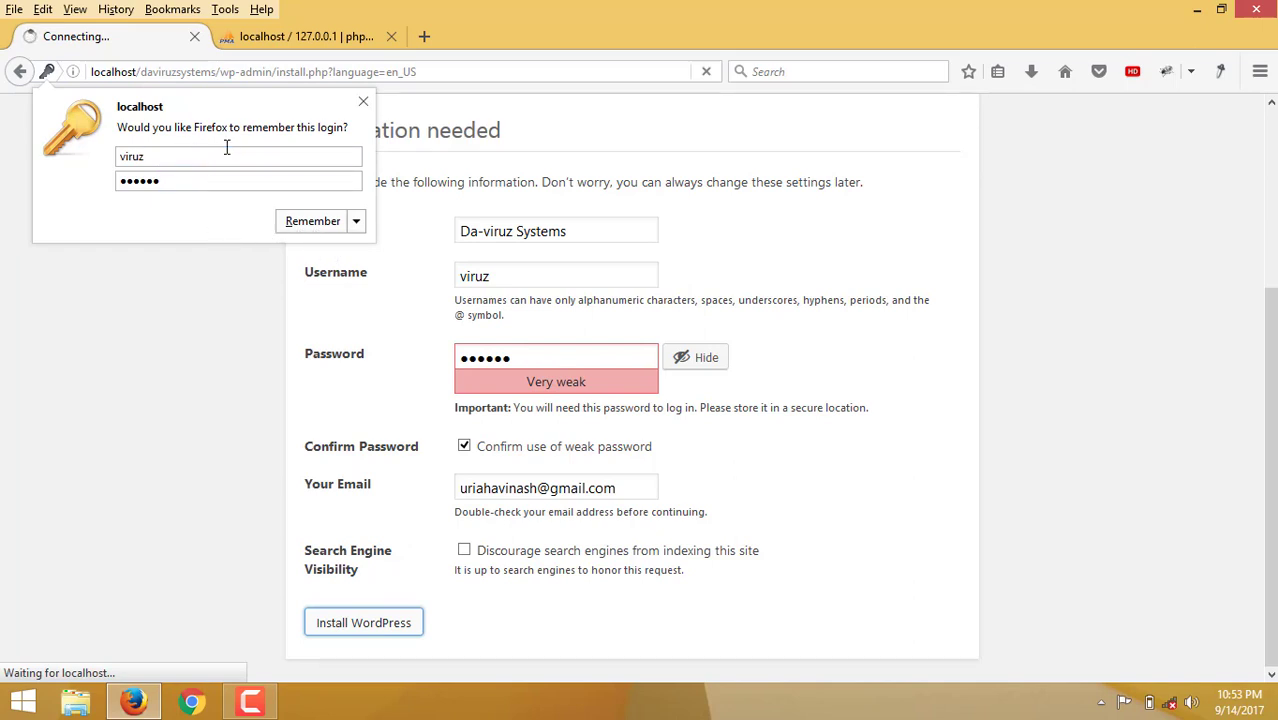
# Save the new login in Firefox and go to the site's login page.
pyautogui.click(303, 230)
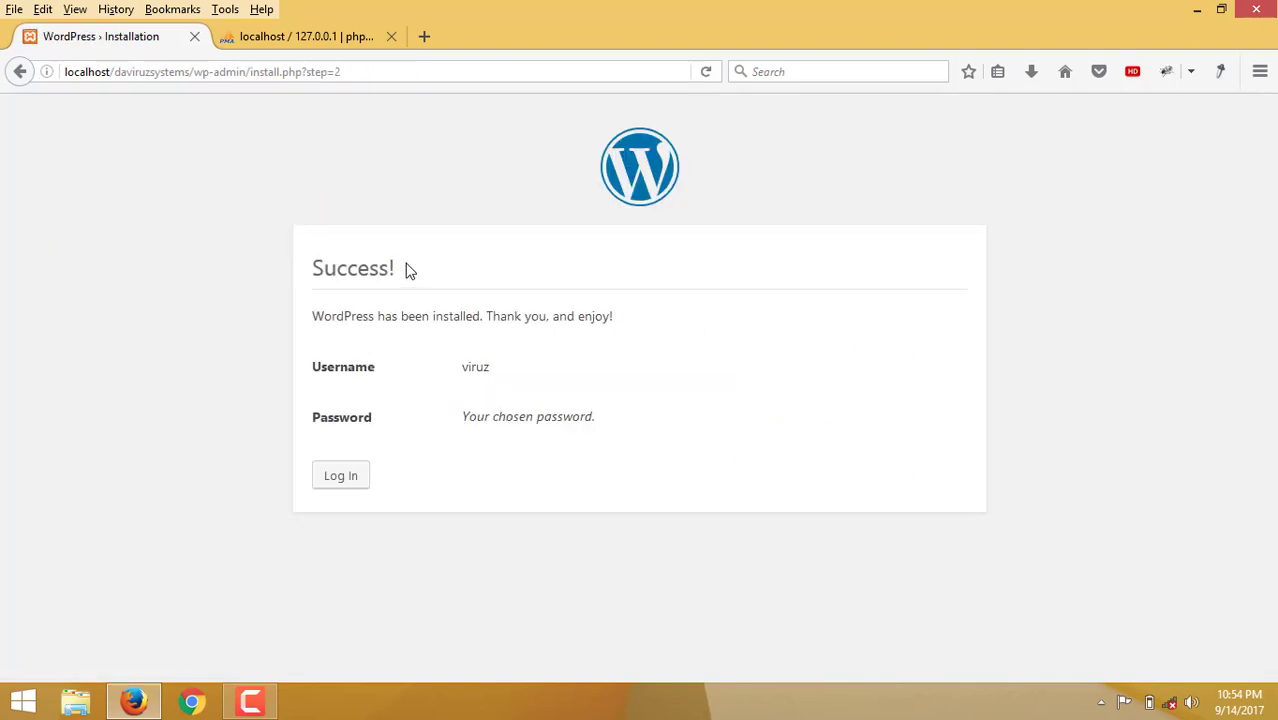
pyautogui.click(354, 487)
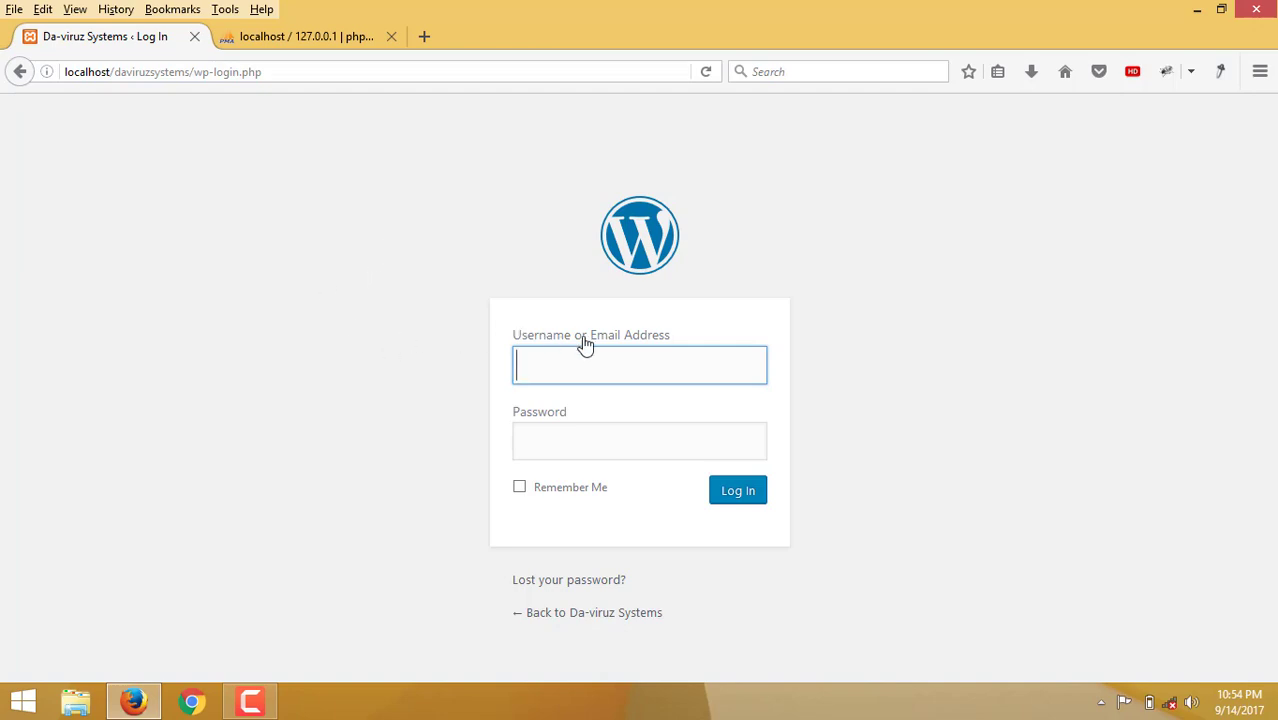
# Log in using the browser's saved admin credentials to reach the Dashboard.
pyautogui.click(608, 376)
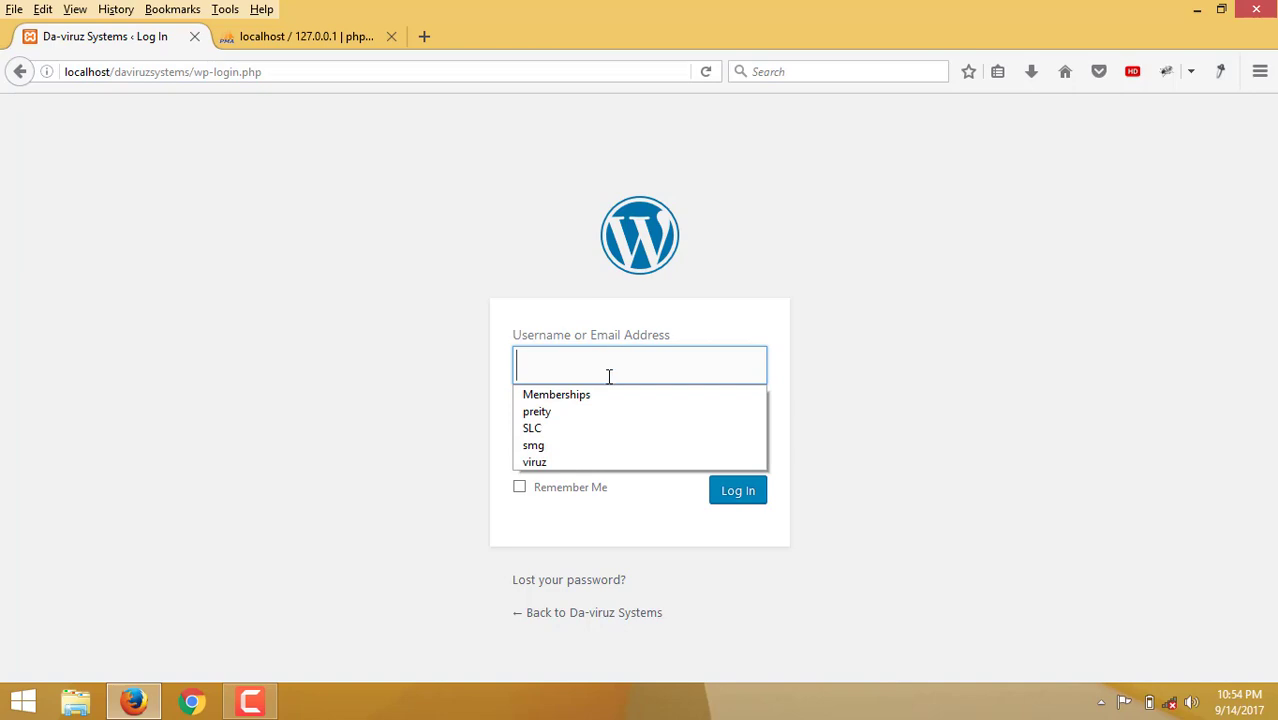
pyautogui.click(540, 462)
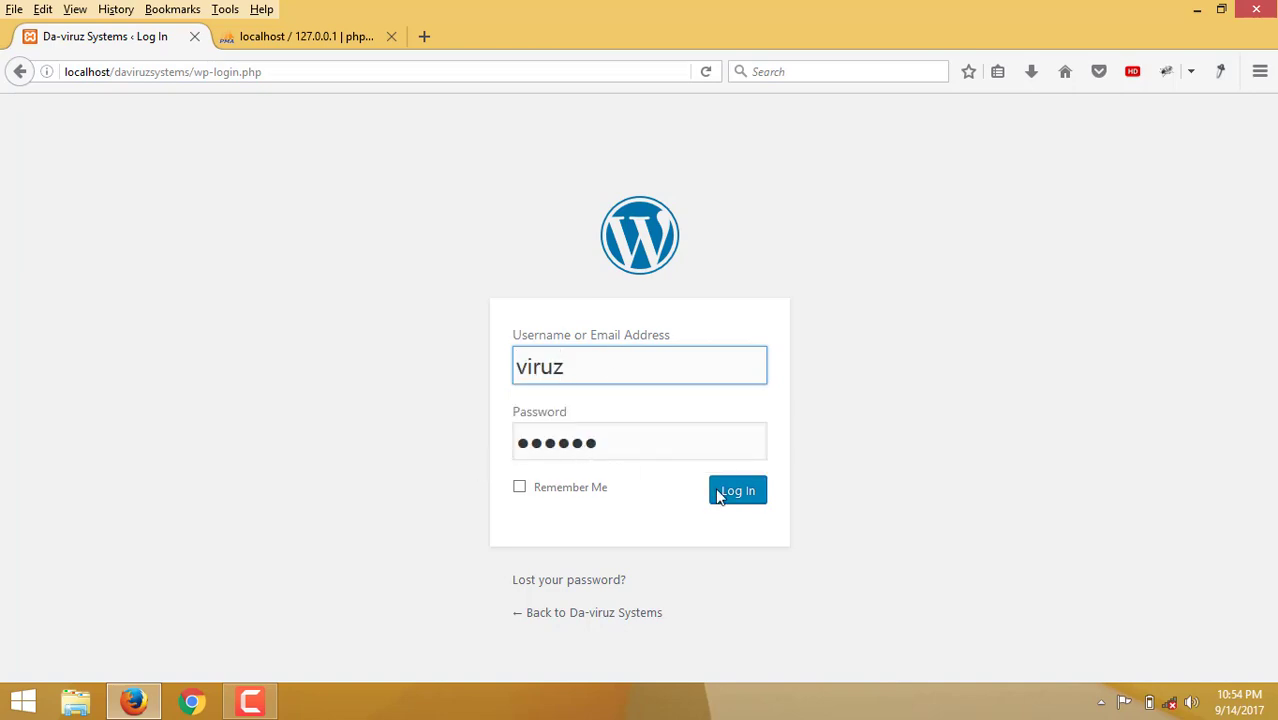
pyautogui.click(749, 500)
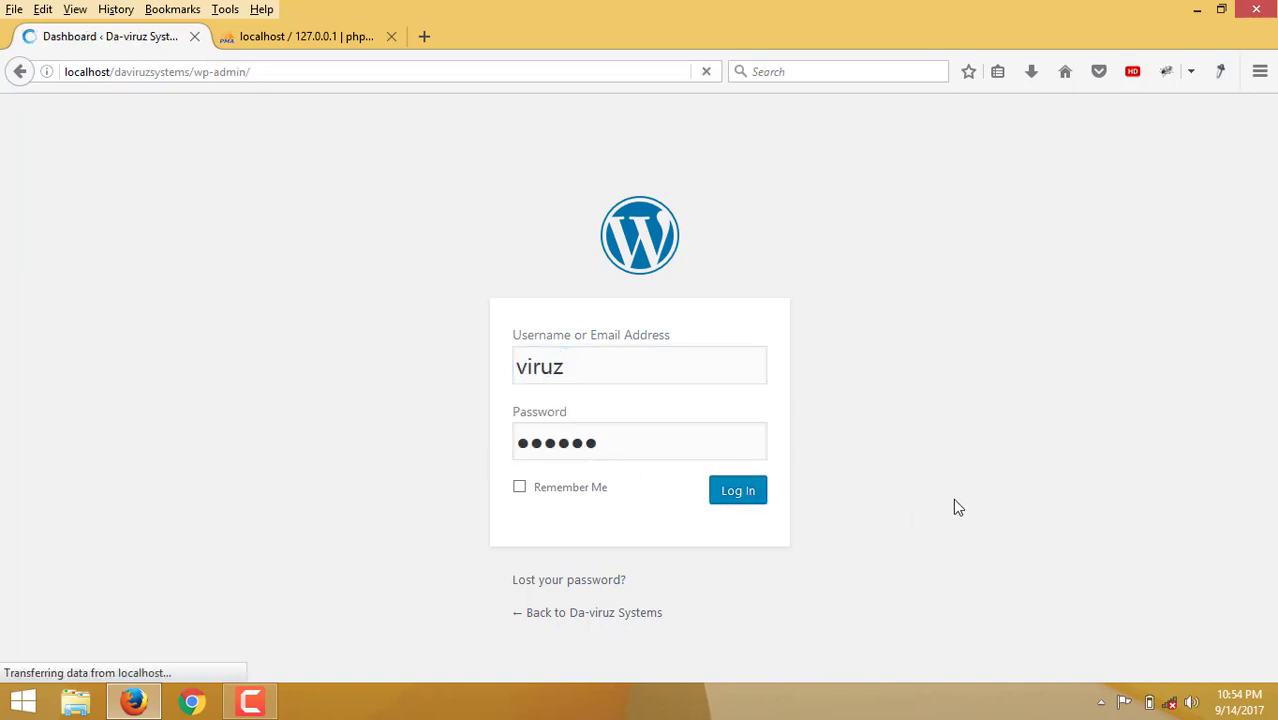